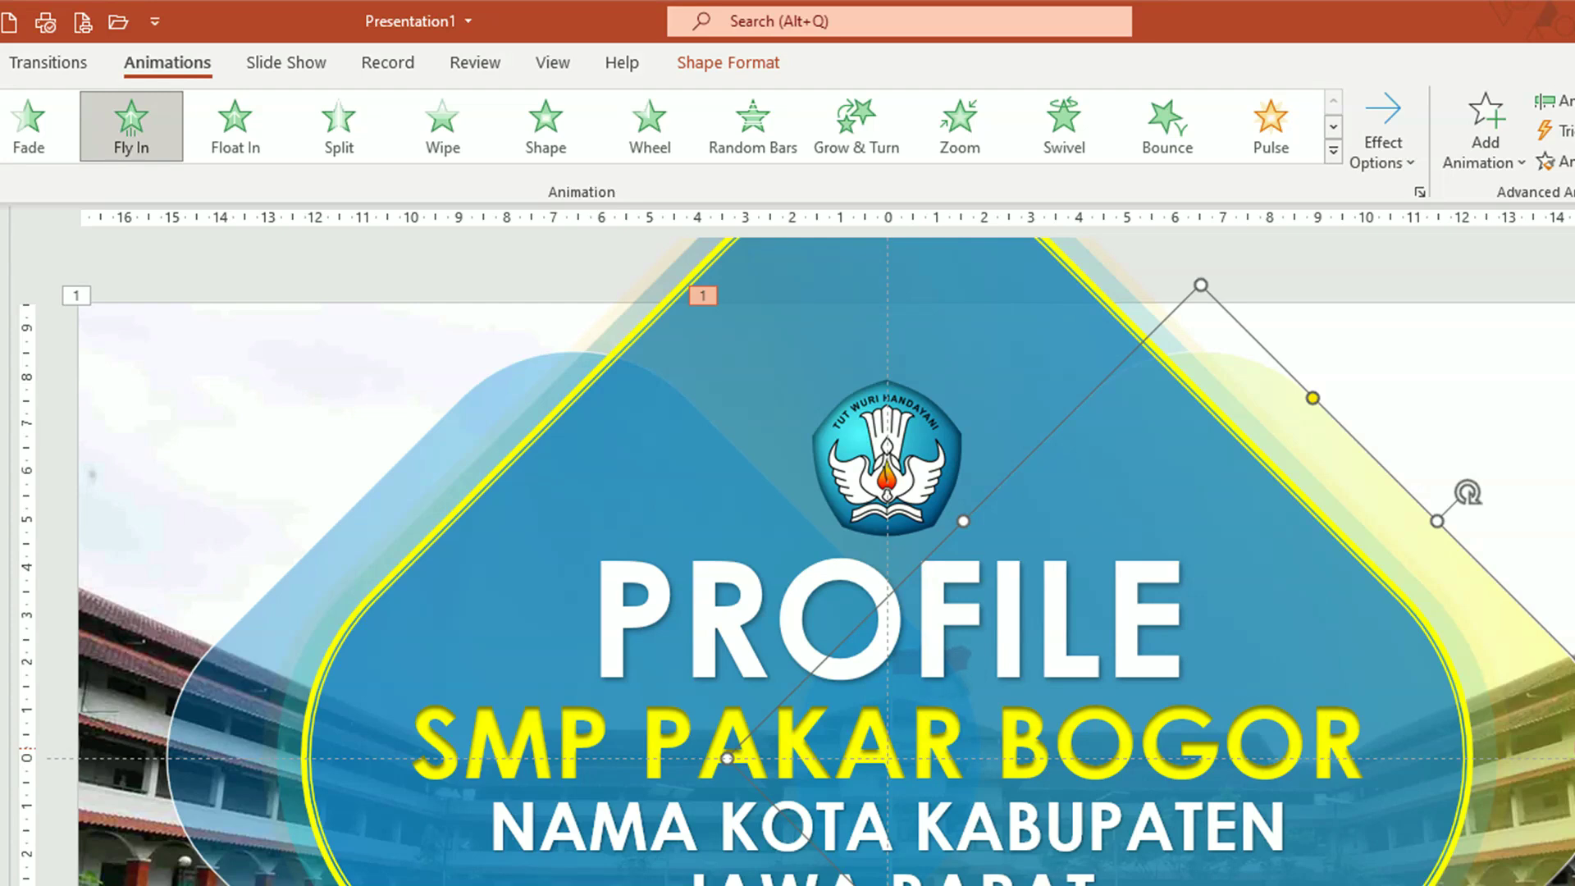
# Step: Set the Fly In direction of the translucent blue rounded shape behind the diamond to From Right
pyautogui.click(207, 741)
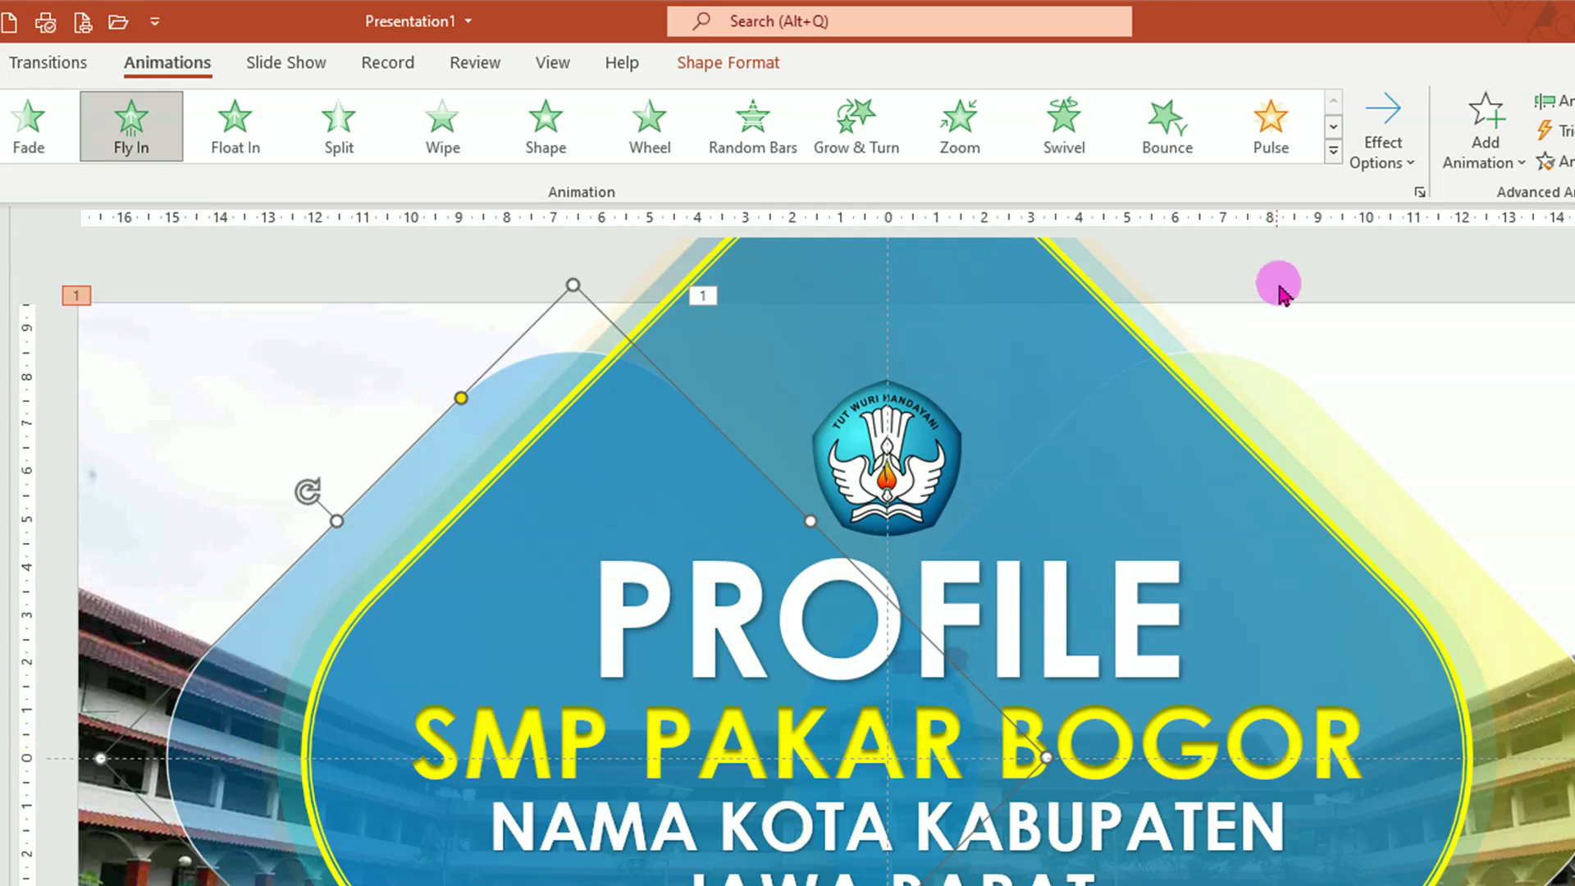
pyautogui.click(1417, 165)
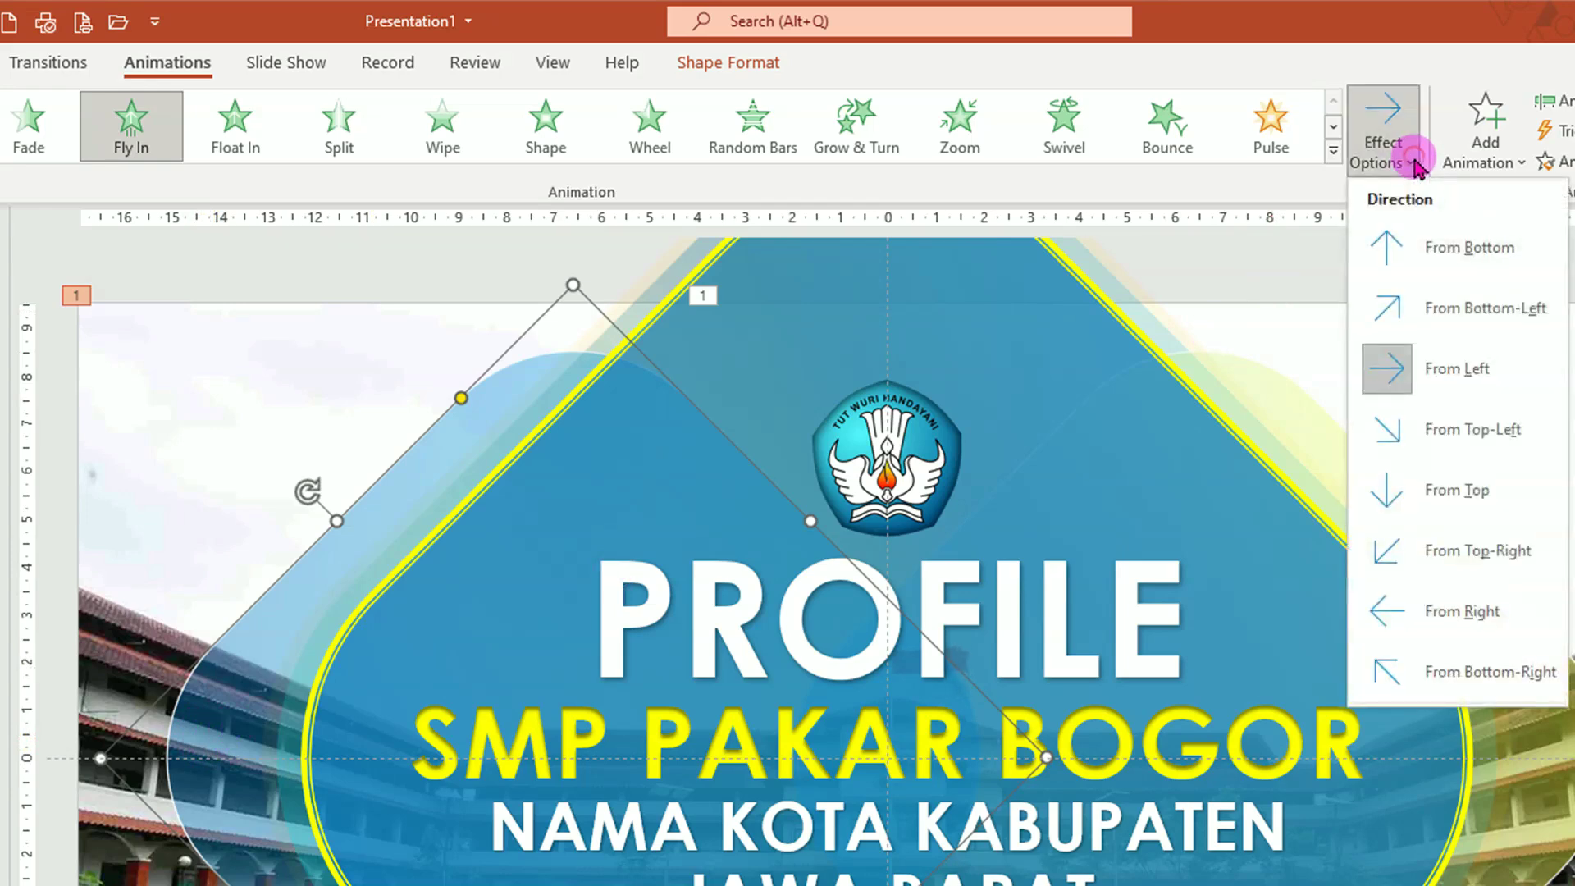
pyautogui.click(1475, 617)
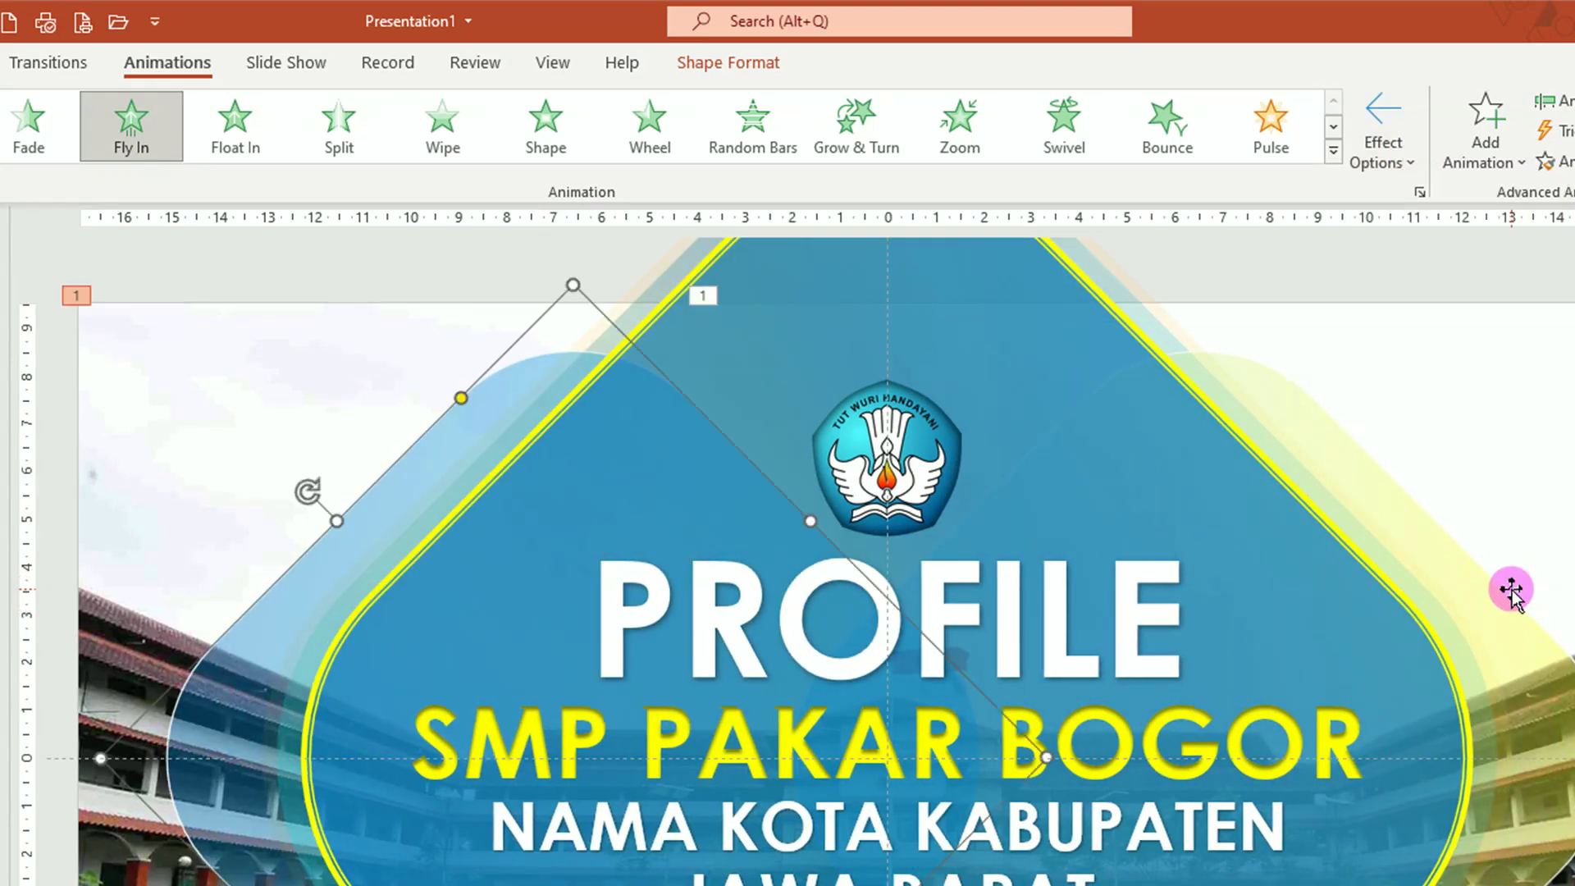
pyautogui.click(1510, 337)
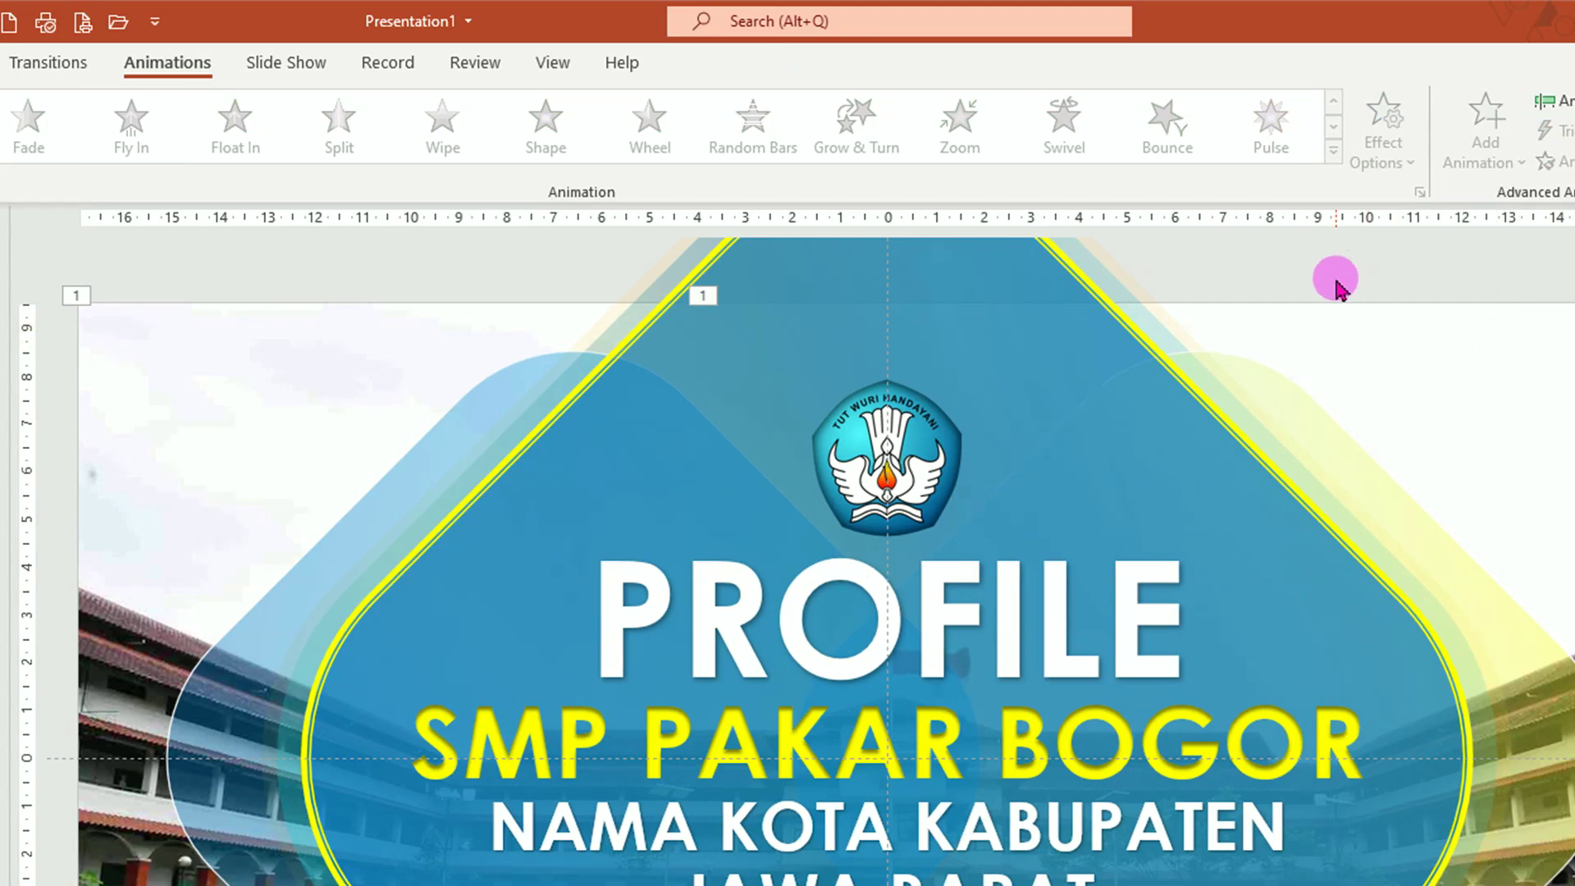
# Step: Apply the Shape entrance animation to the central yellow-bordered blue diamond with its direction set to Out
pyautogui.click(1038, 282)
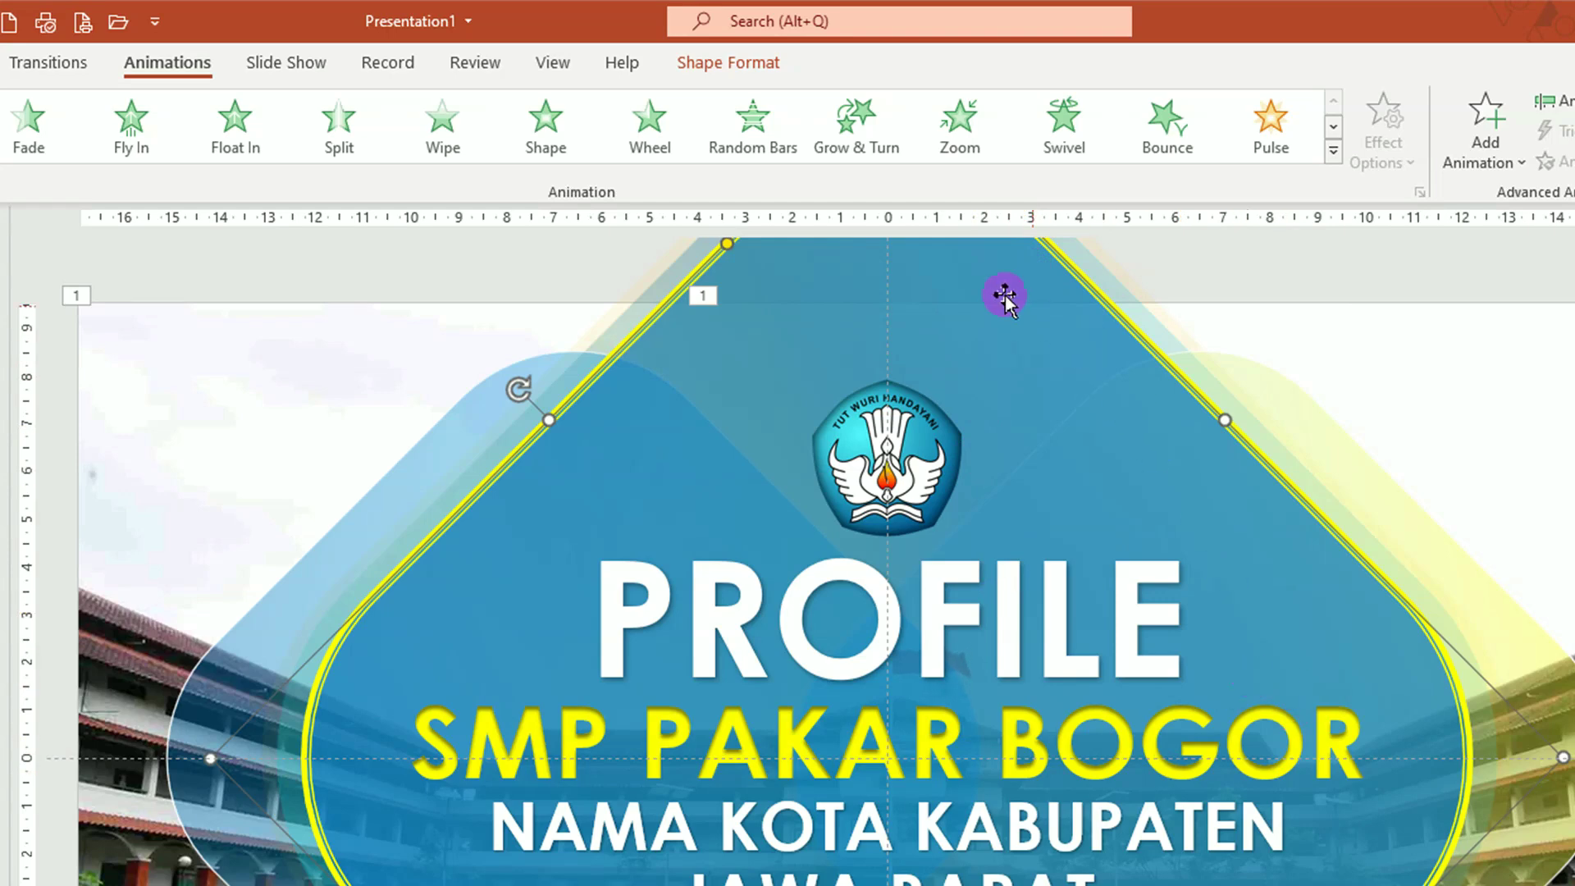
pyautogui.click(550, 124)
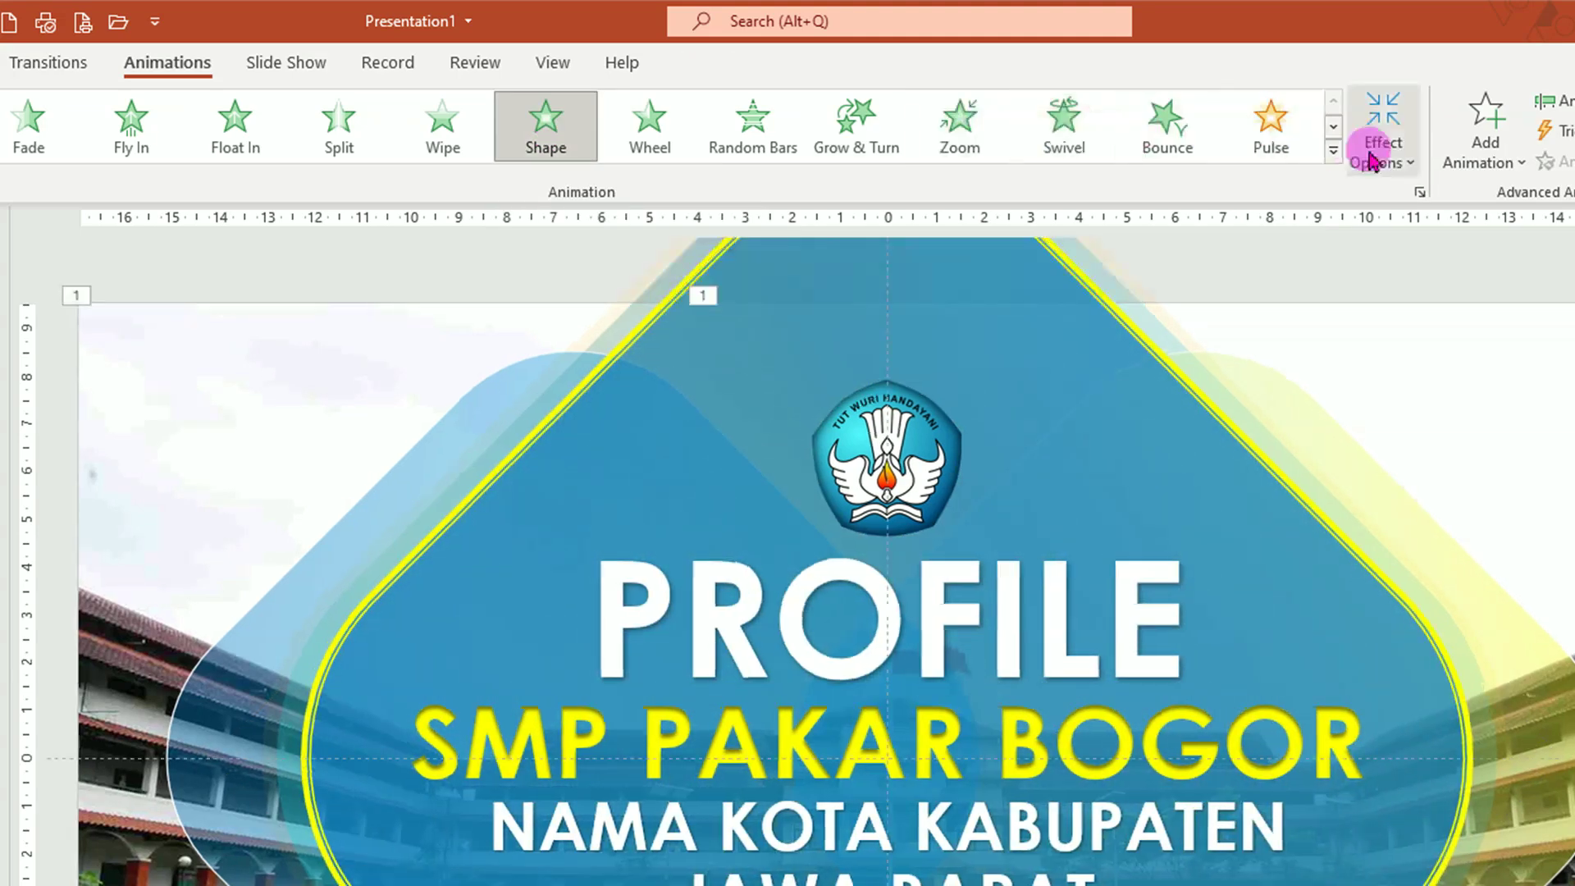
pyautogui.click(1412, 164)
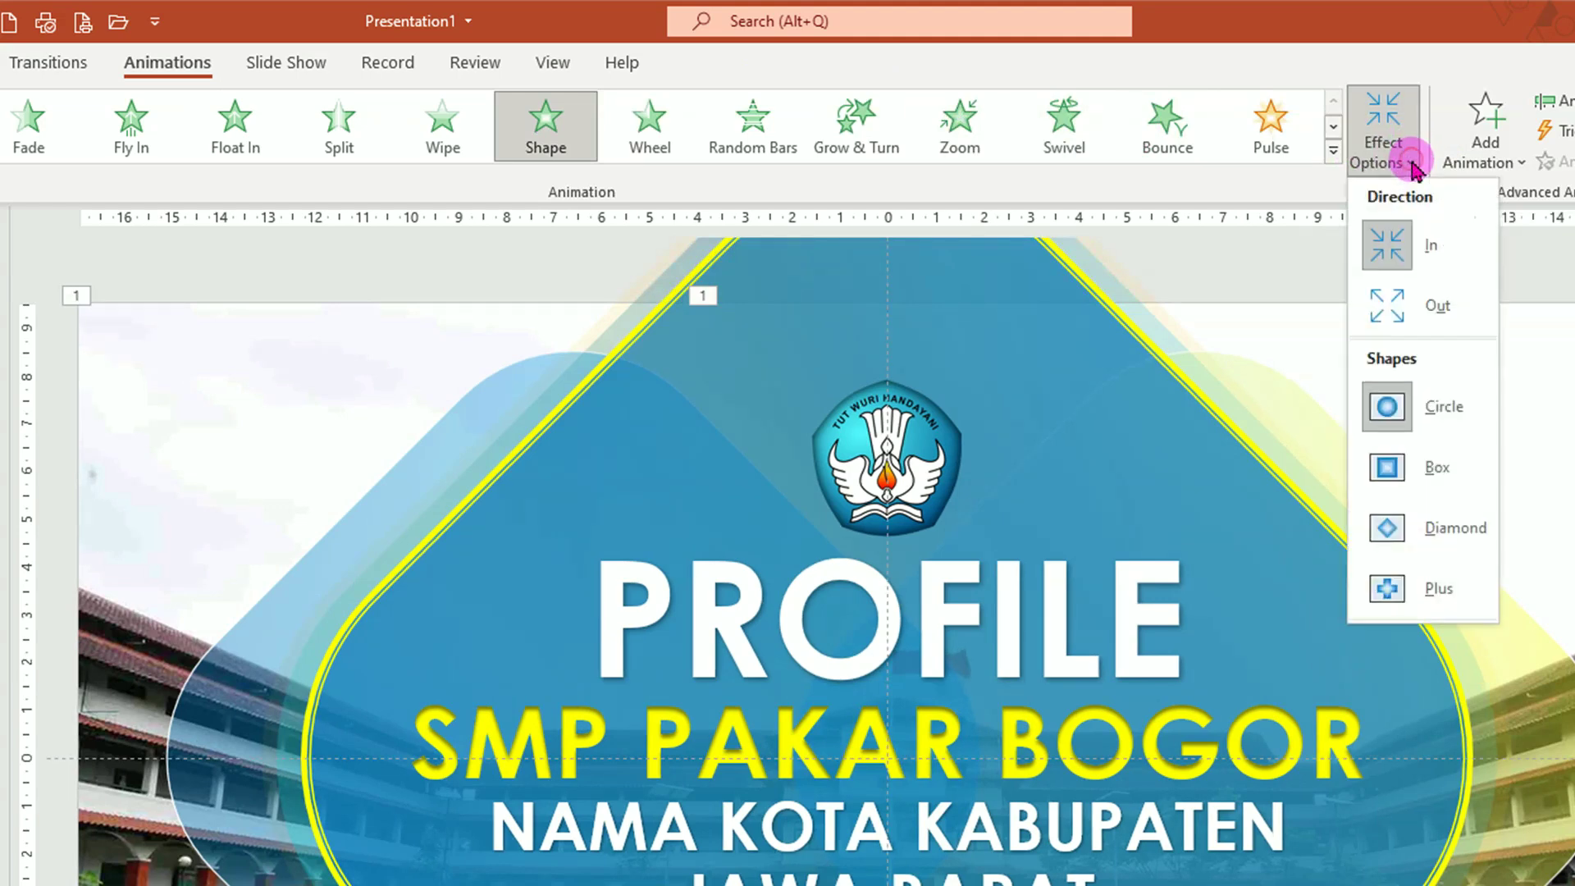
pyautogui.click(1440, 306)
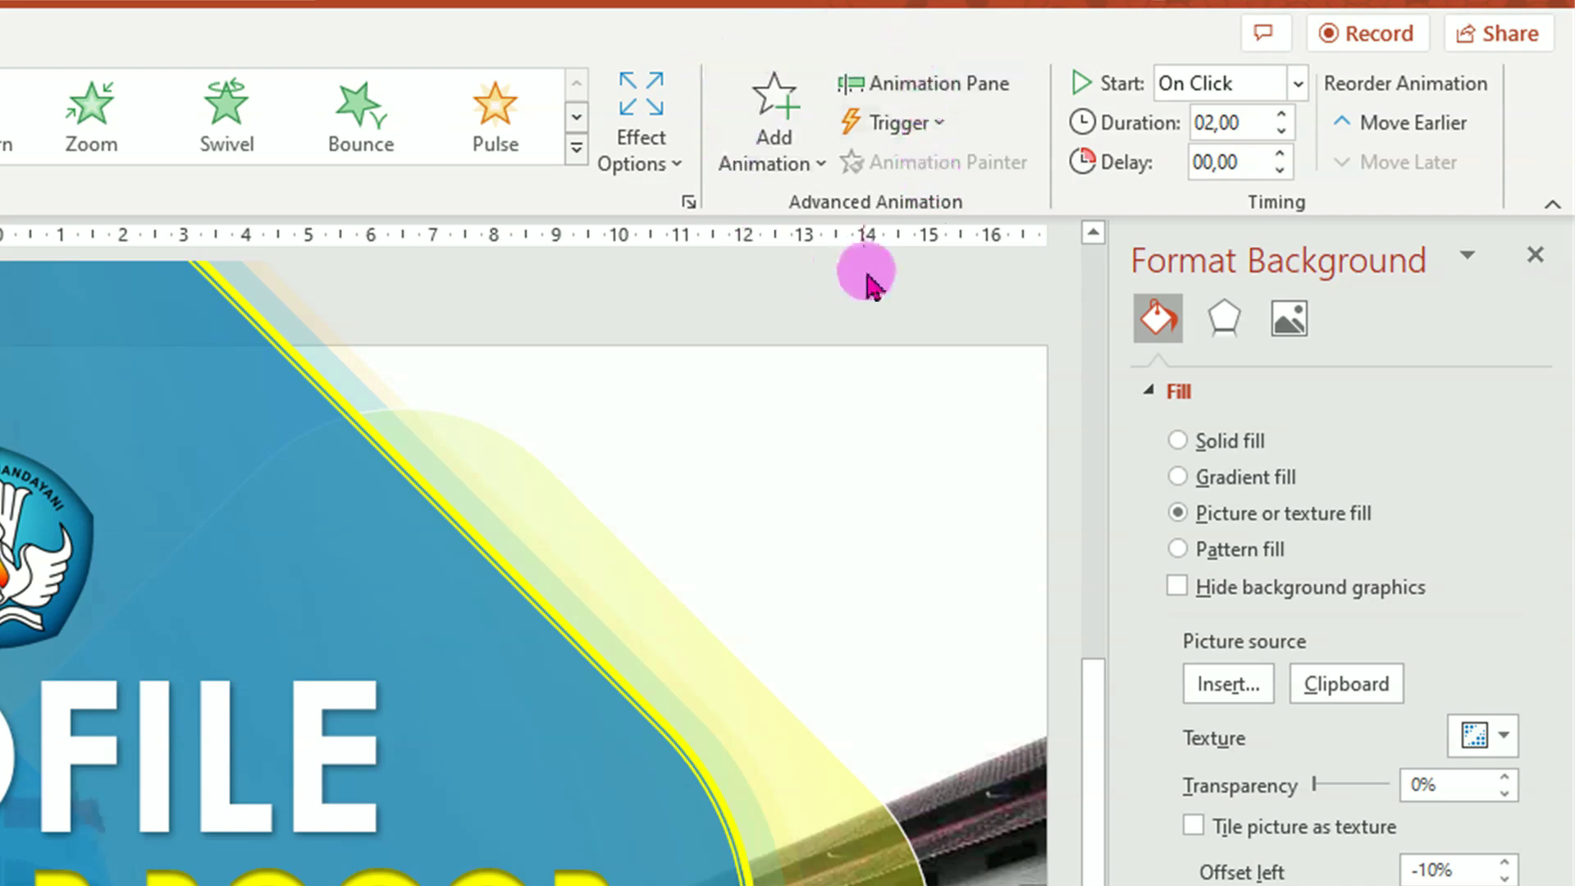
# Step: Show the Animation Pane and widen it
pyautogui.click(937, 85)
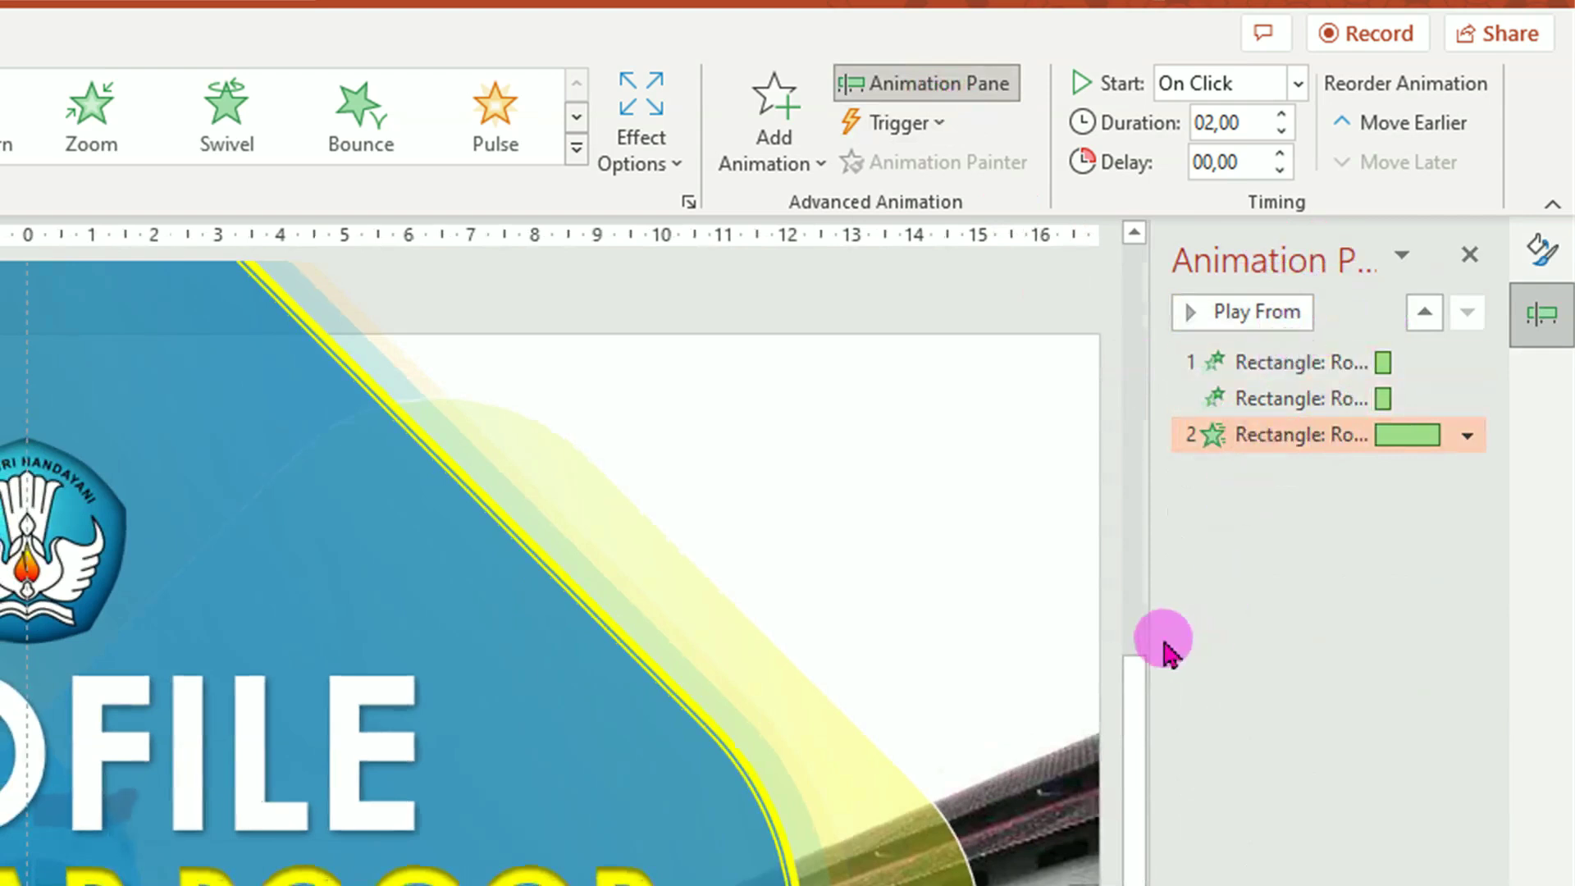
pyautogui.moveTo(1150, 630); pyautogui.dragTo(790, 640)
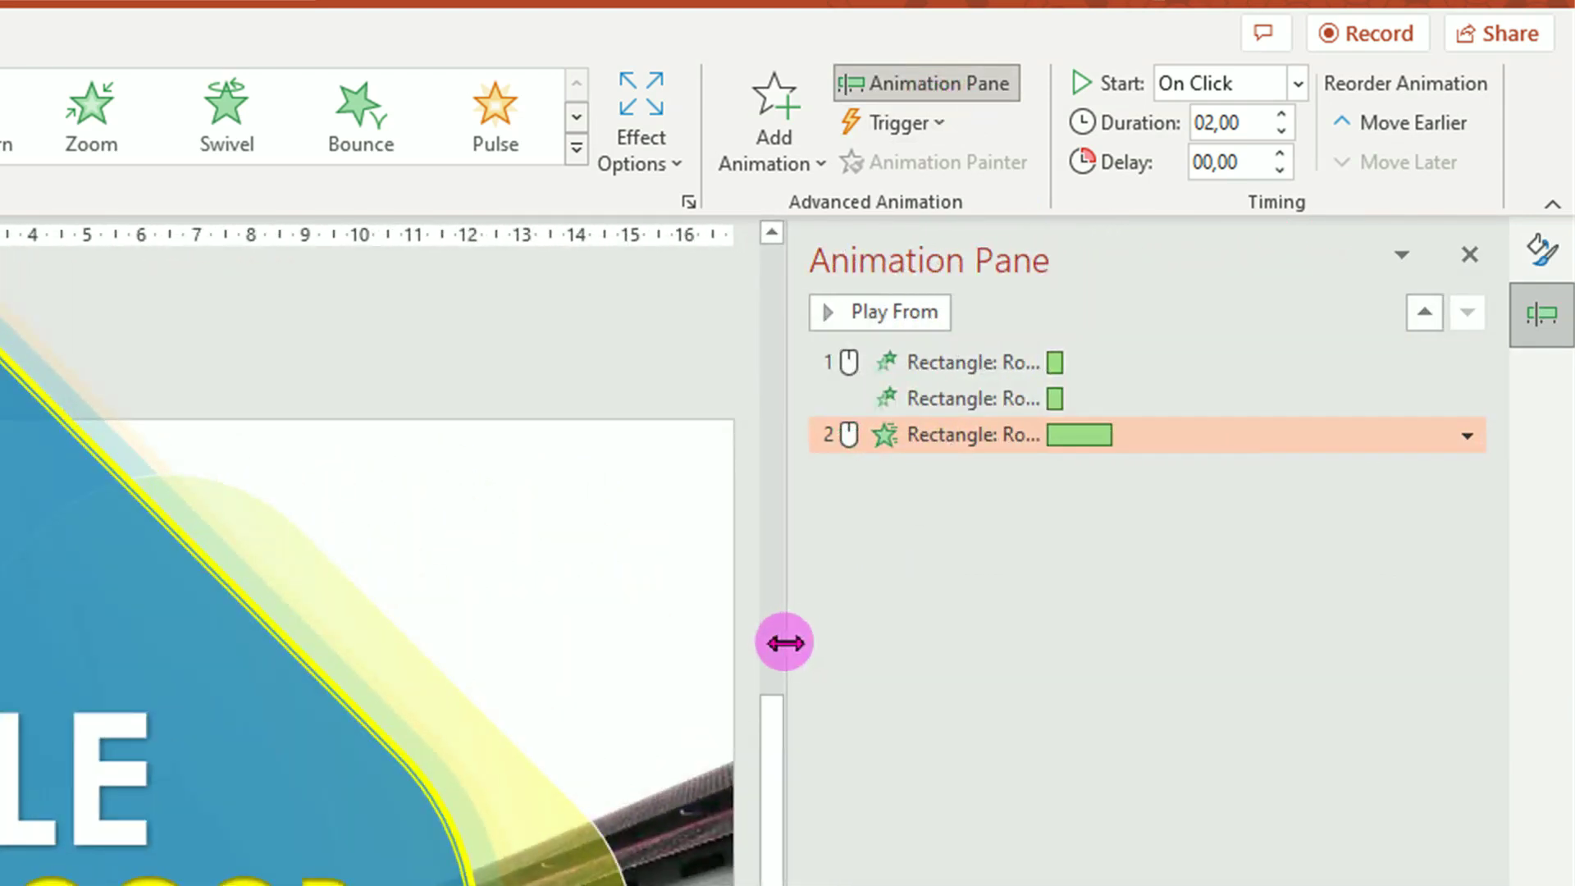
# Step: Set all three rectangle animations to start With Previous with a duration of 5 seconds (Very Slow)
pyautogui.moveTo(1125, 353)
pyautogui.mouseDown()
pyautogui.moveTo(1119, 390)
pyautogui.moveTo(1118, 366)
pyautogui.mouseUp()
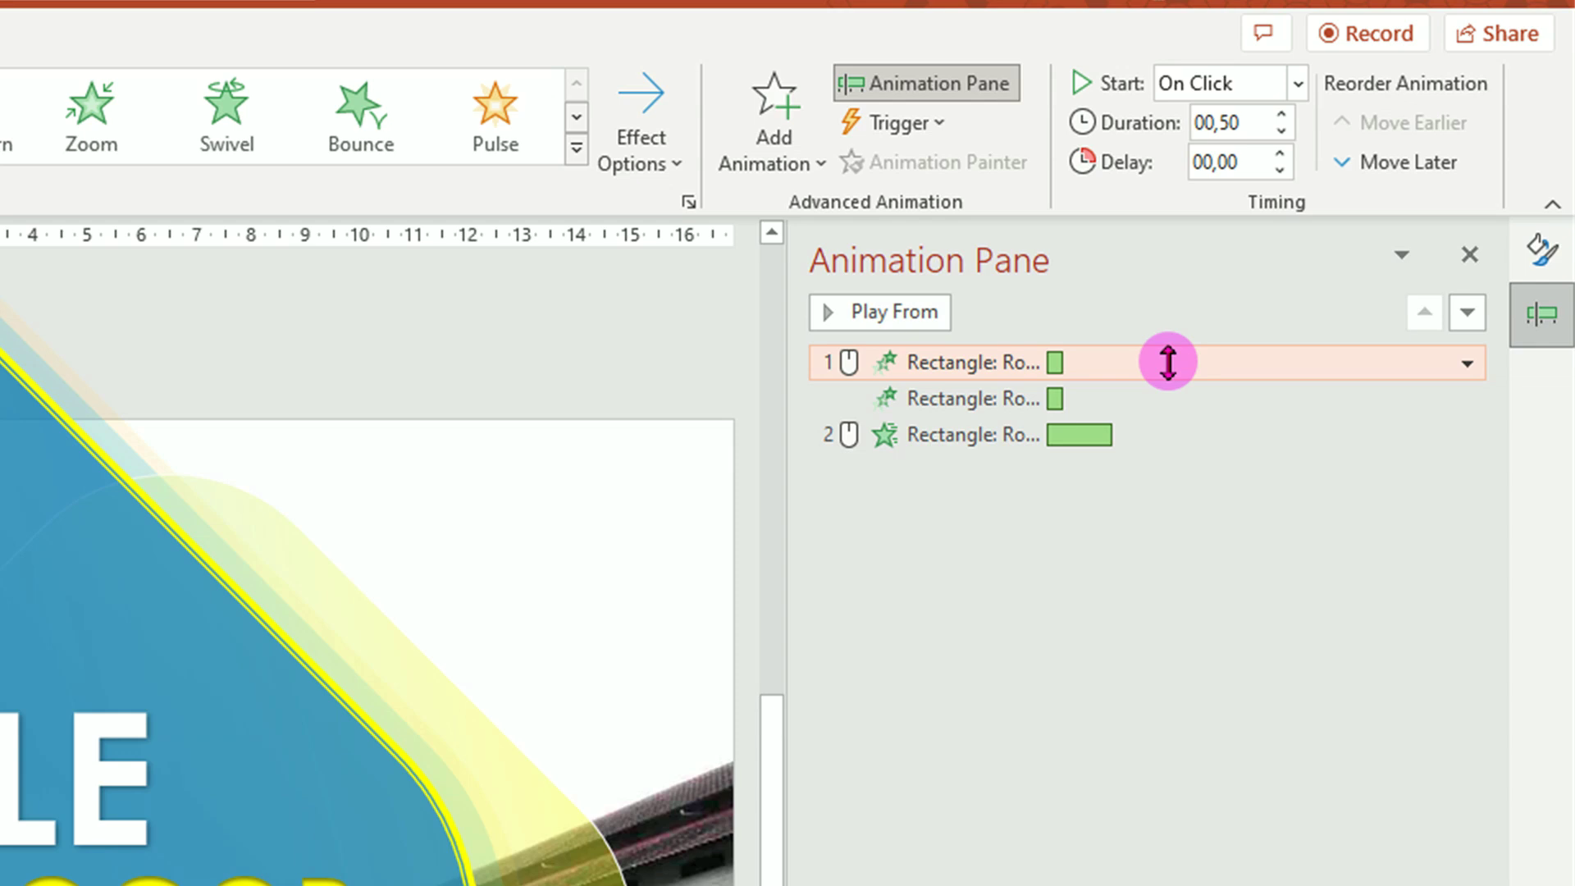
pyautogui.keyDown('shift'); pyautogui.click(1136, 397); pyautogui.keyUp('shift')
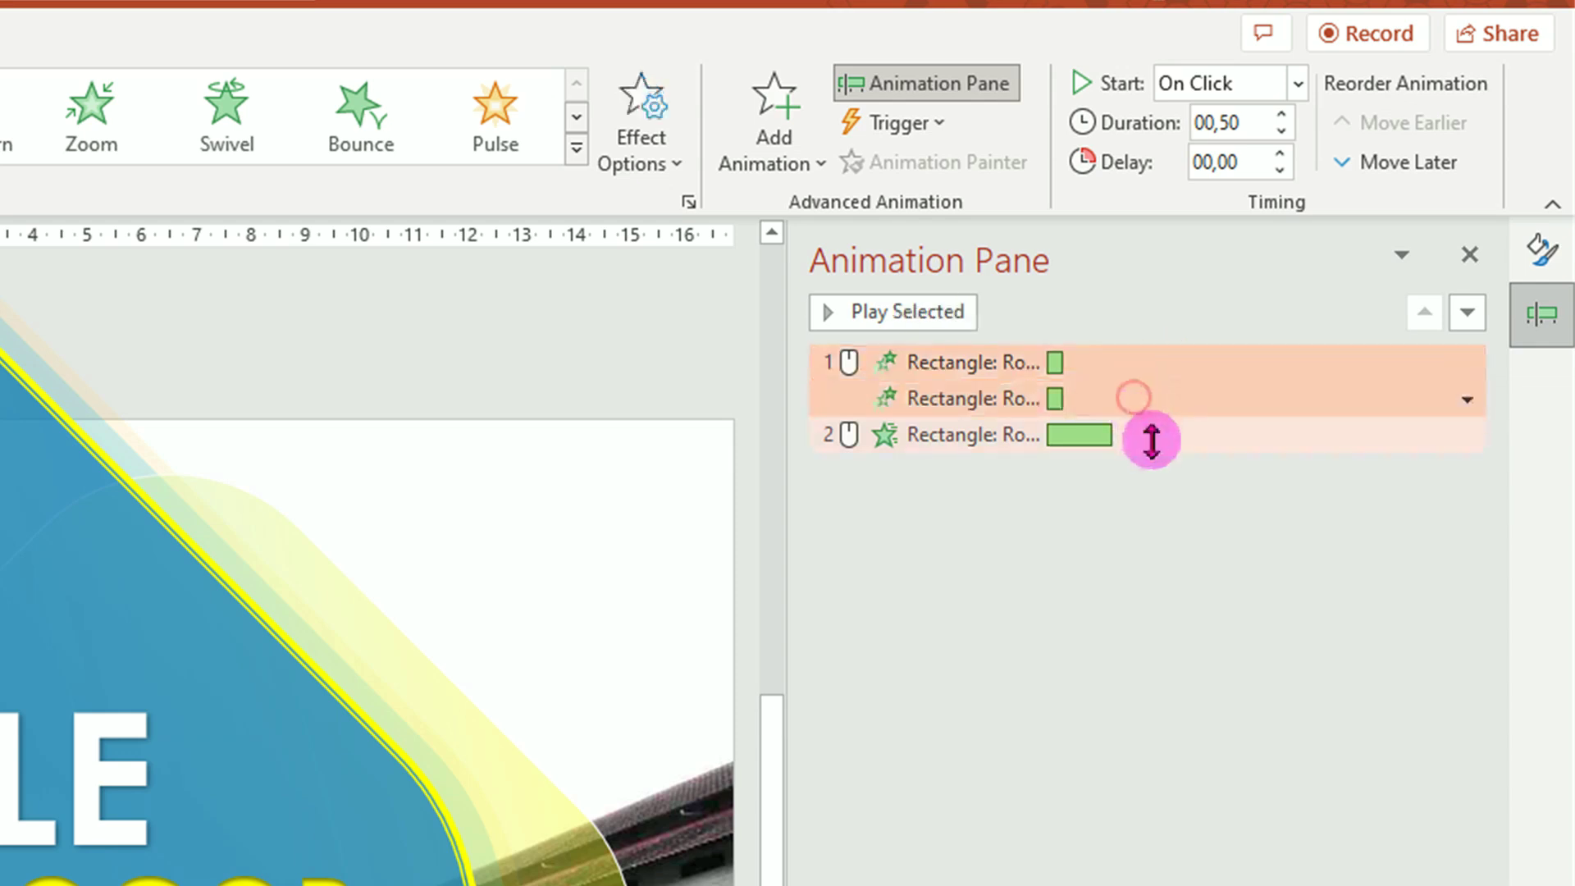
pyautogui.keyDown('shift'); pyautogui.click(1150, 433); pyautogui.keyUp('shift')
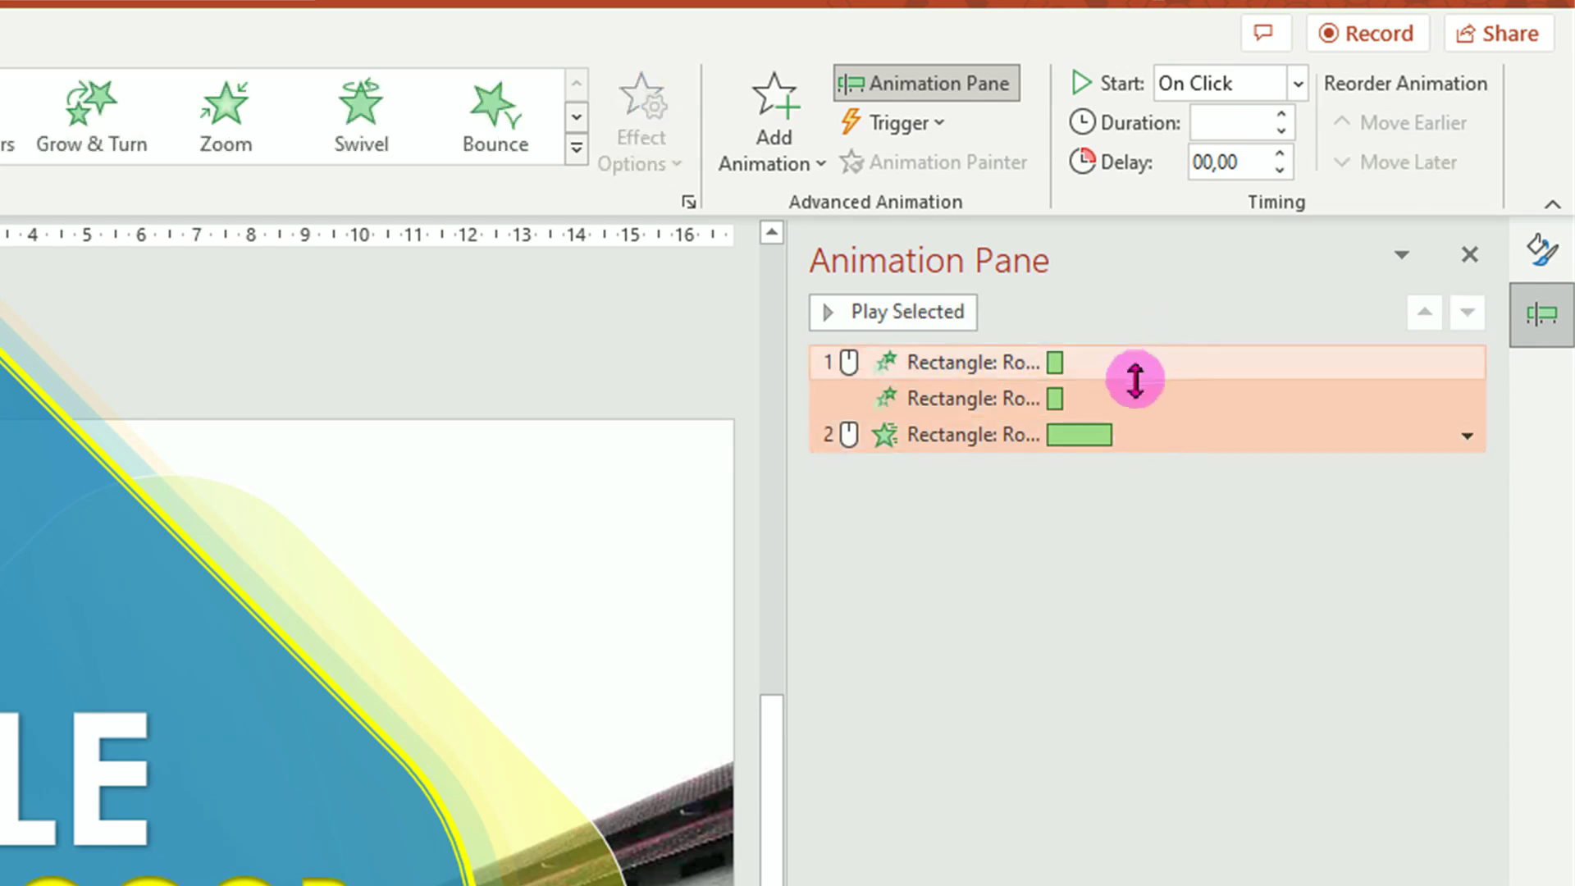
pyautogui.click(1468, 440)
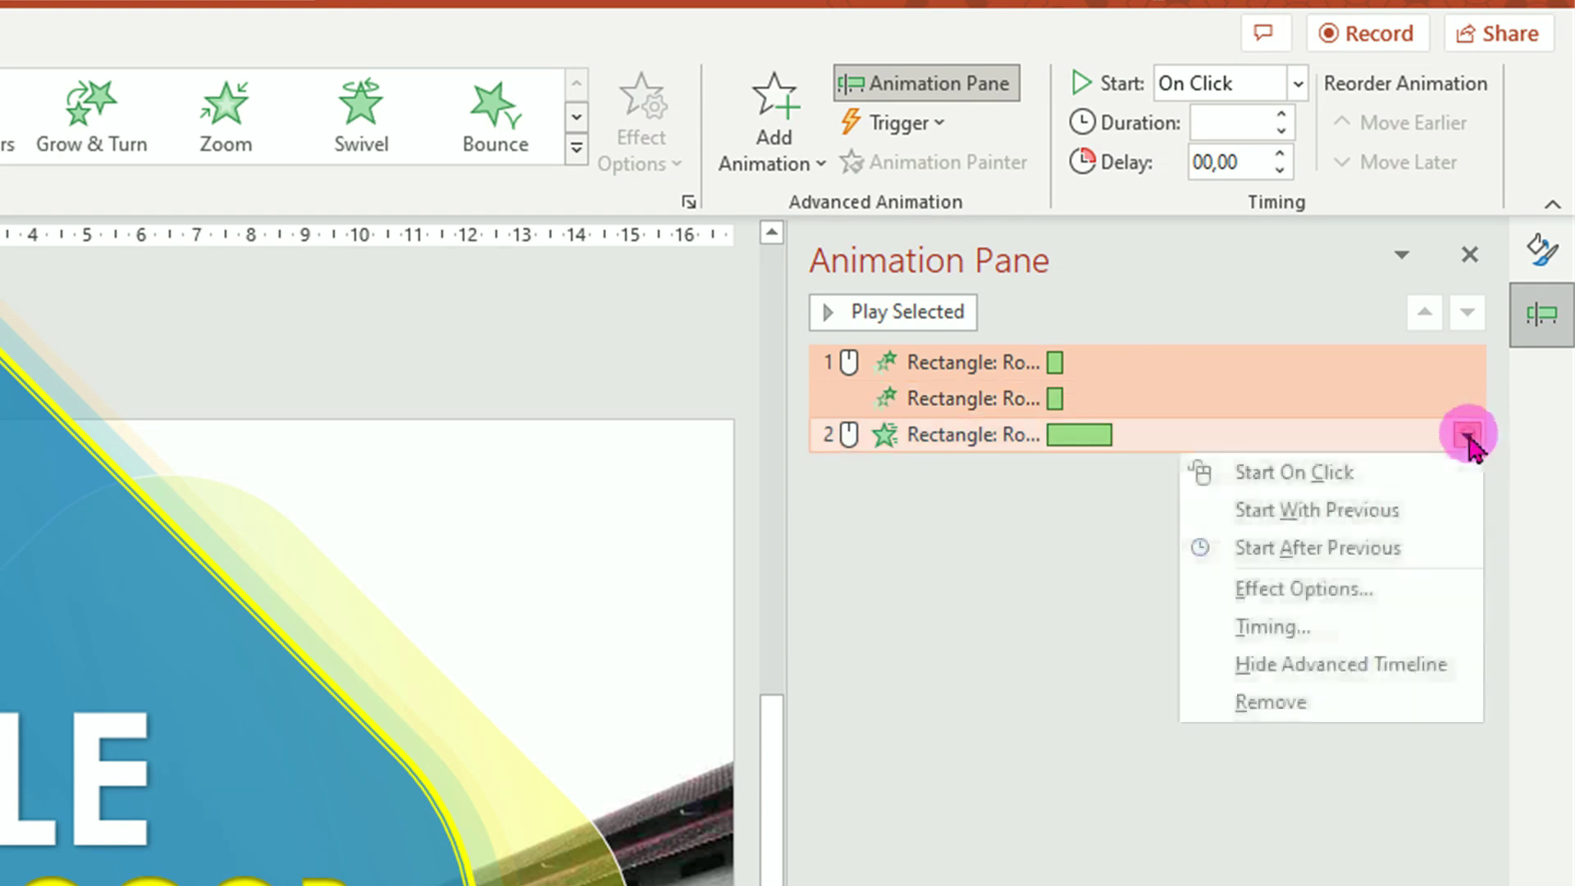
pyautogui.click(1336, 628)
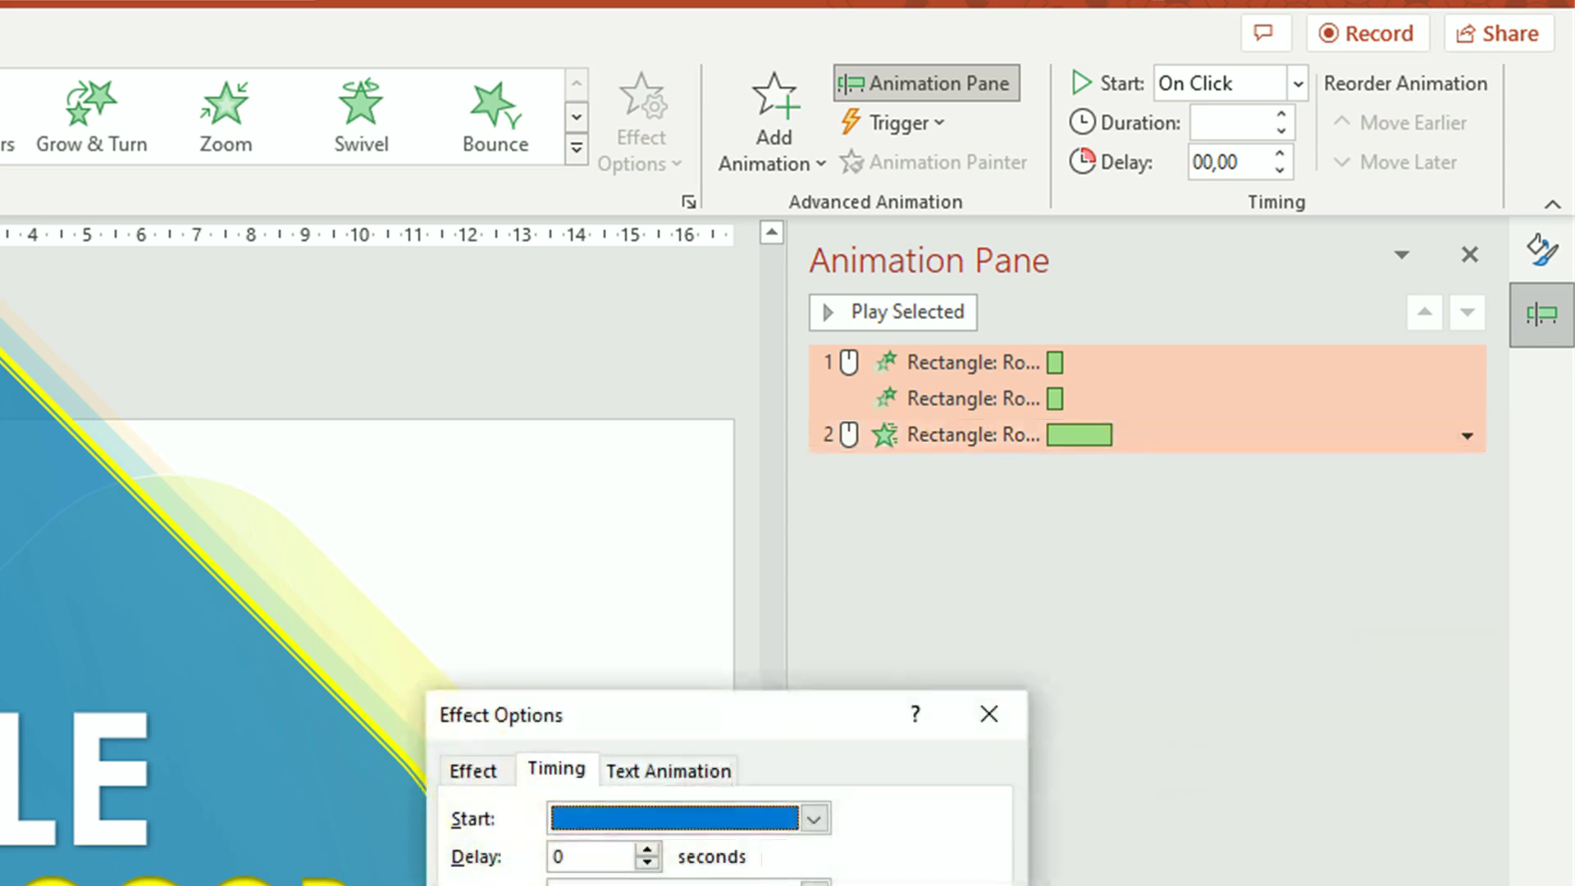
pyautogui.moveTo(615, 728); pyautogui.dragTo(411, 533)
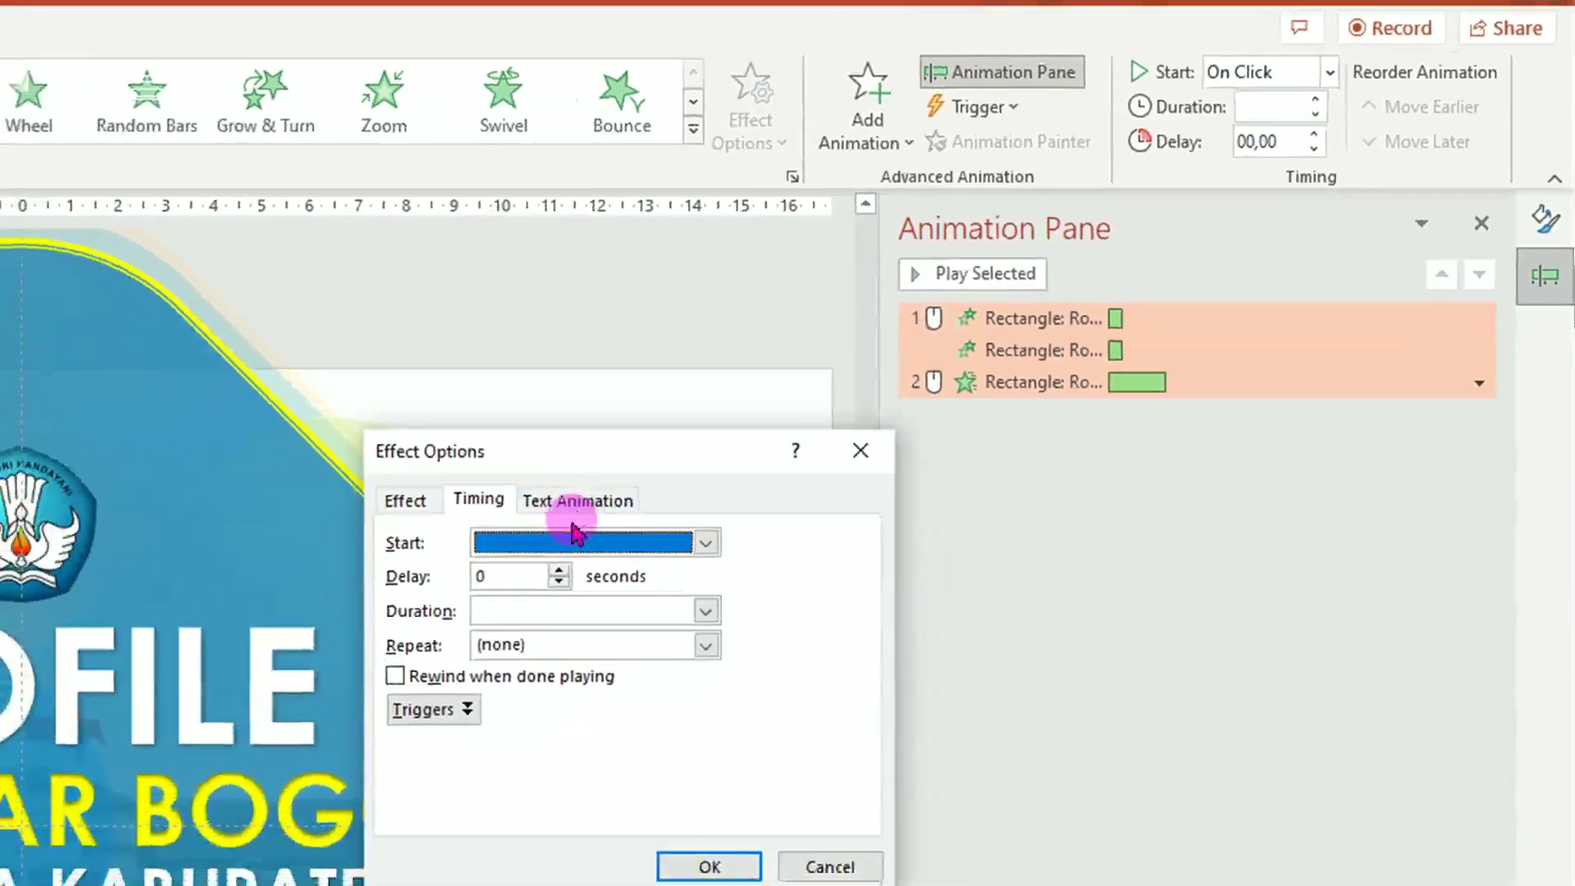
pyautogui.click(730, 526)
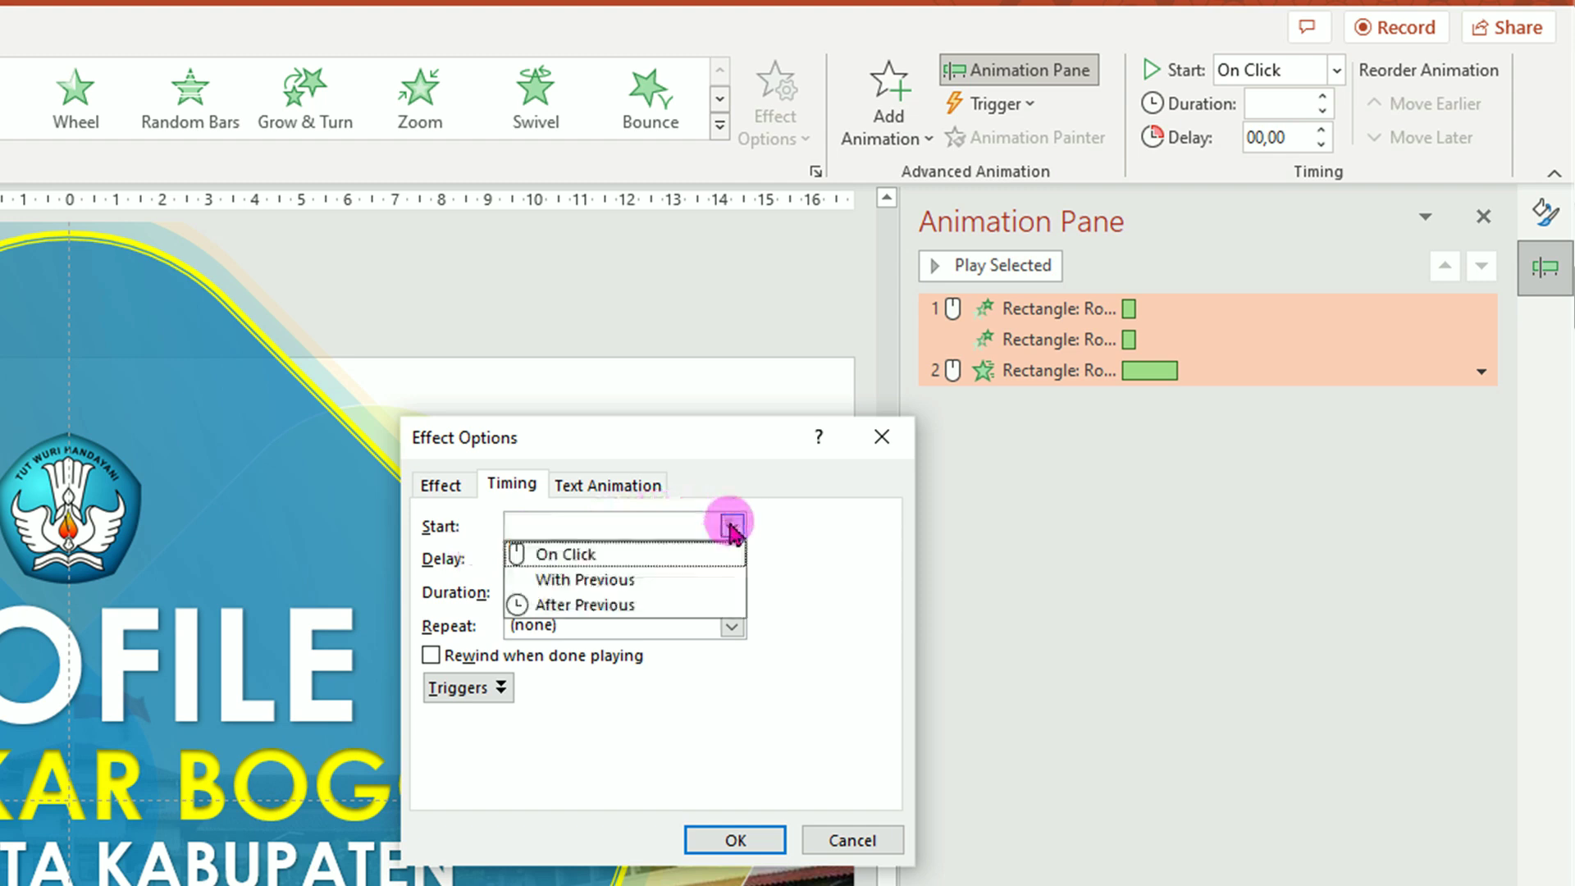
pyautogui.click(681, 580)
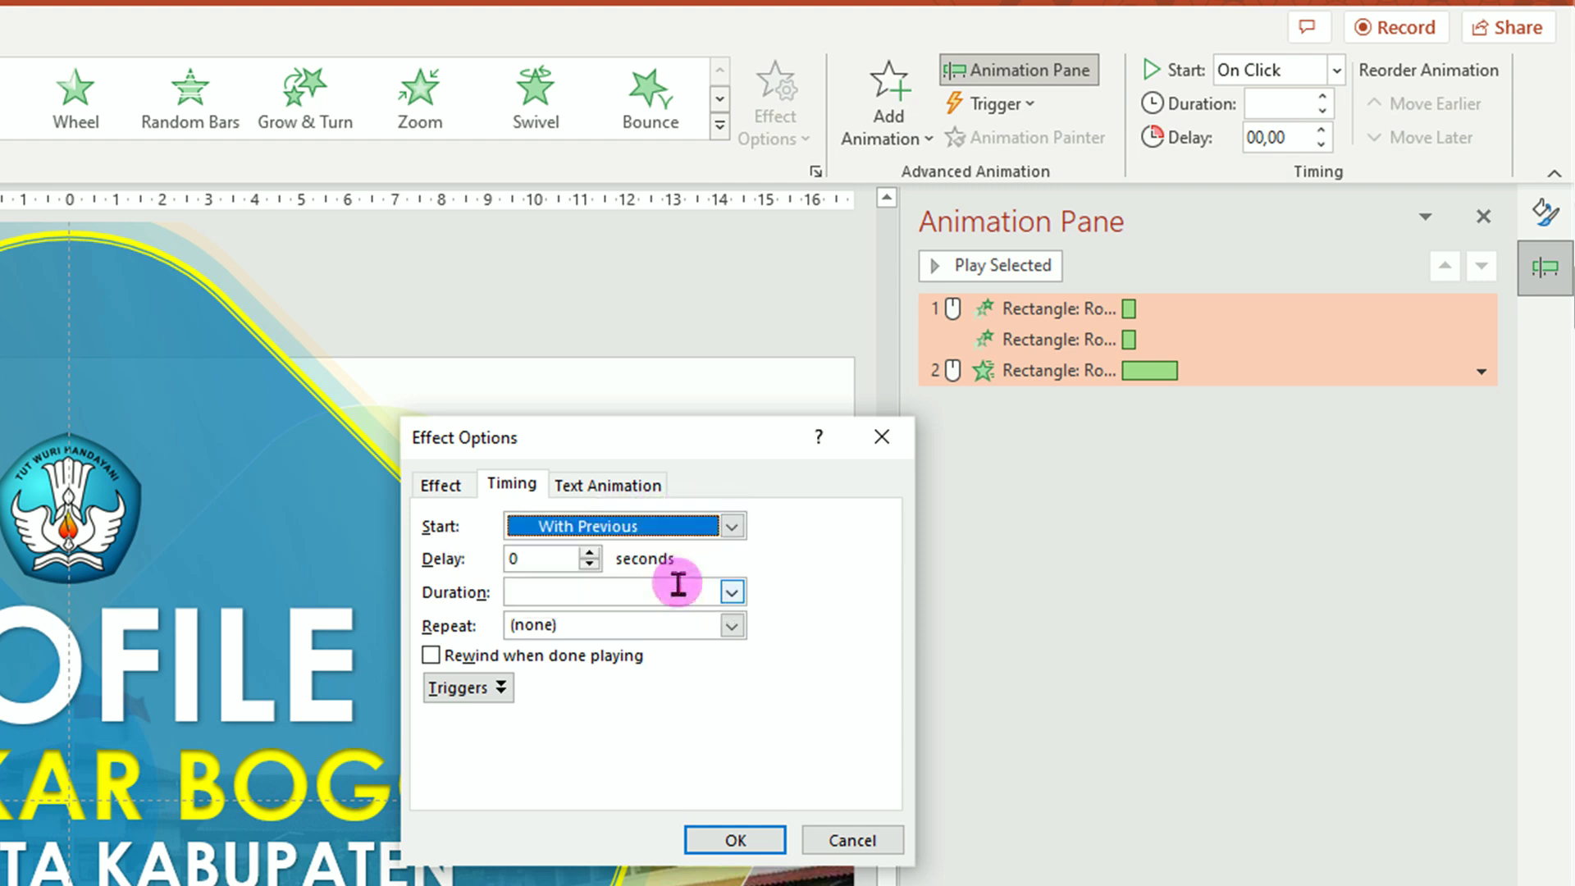
pyautogui.click(732, 593)
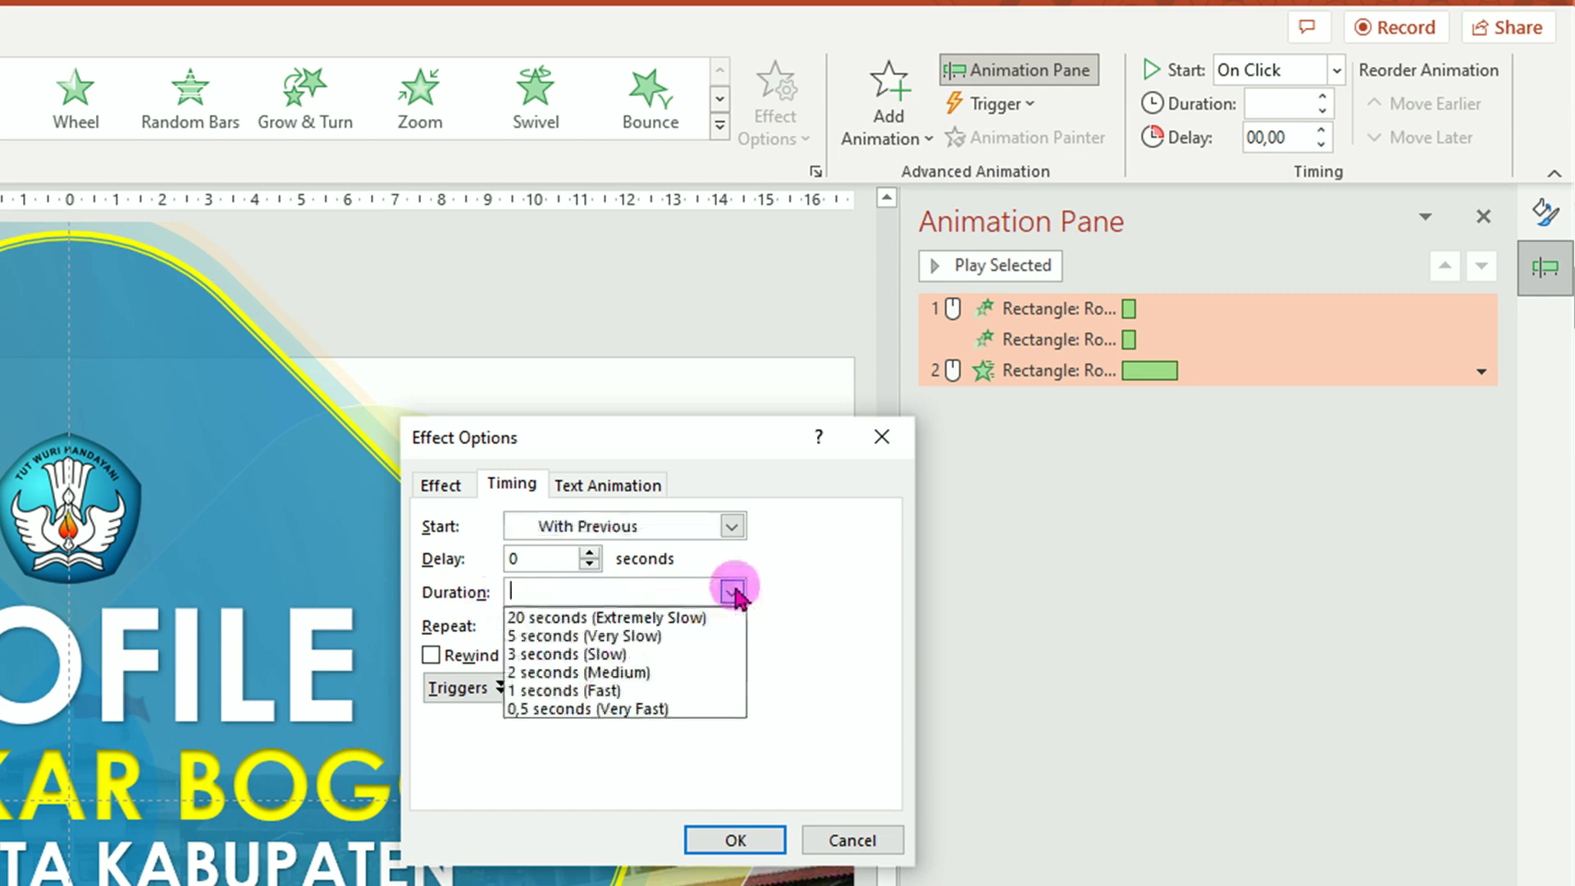
pyautogui.click(710, 637)
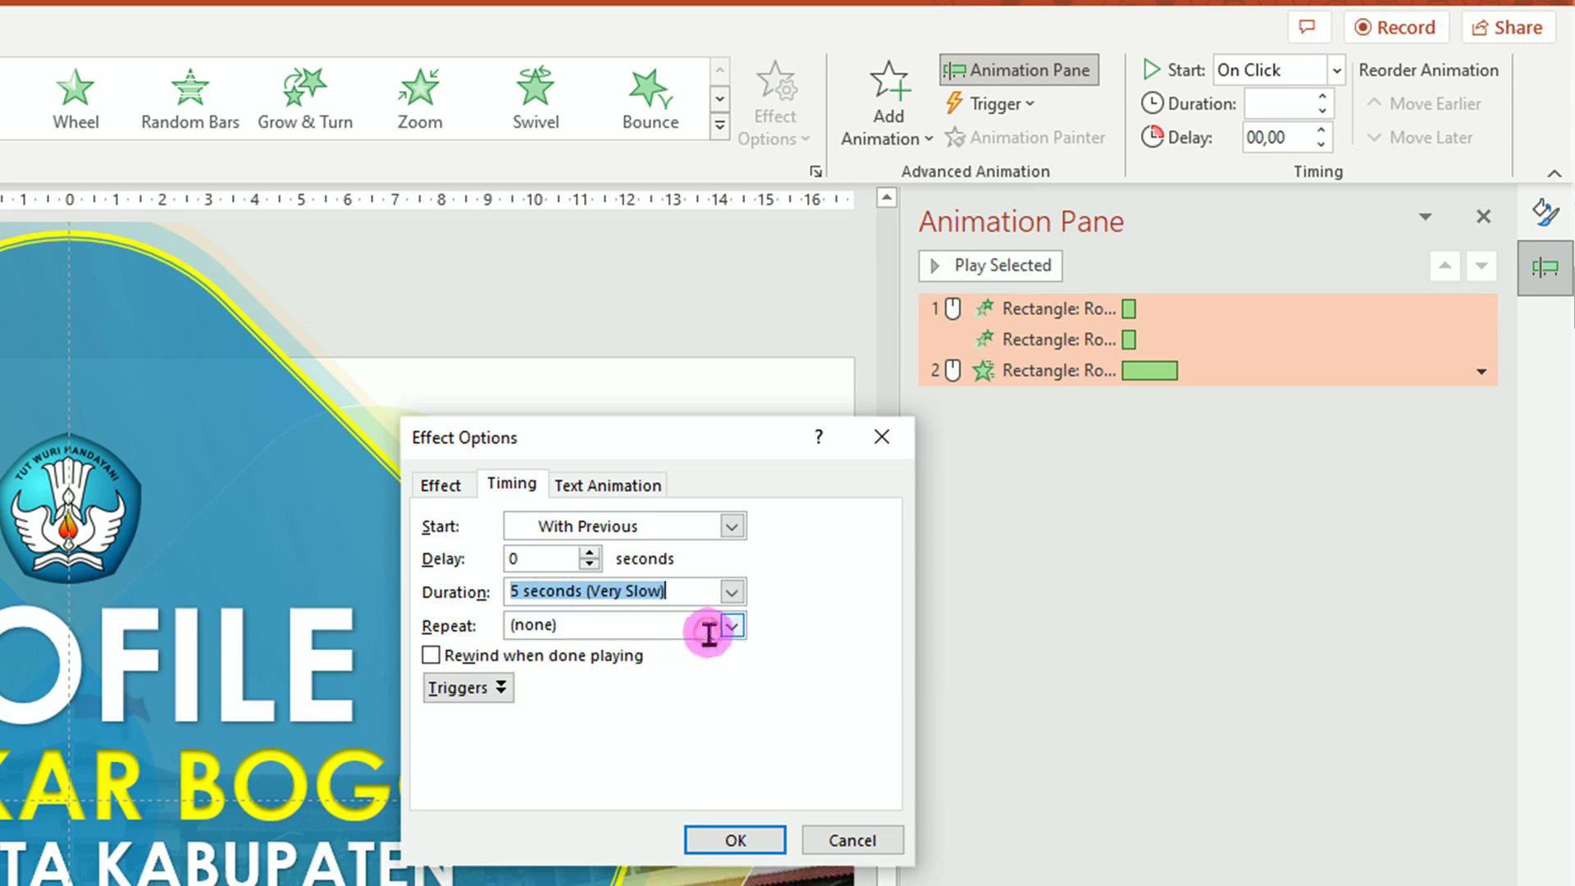
pyautogui.click(733, 839)
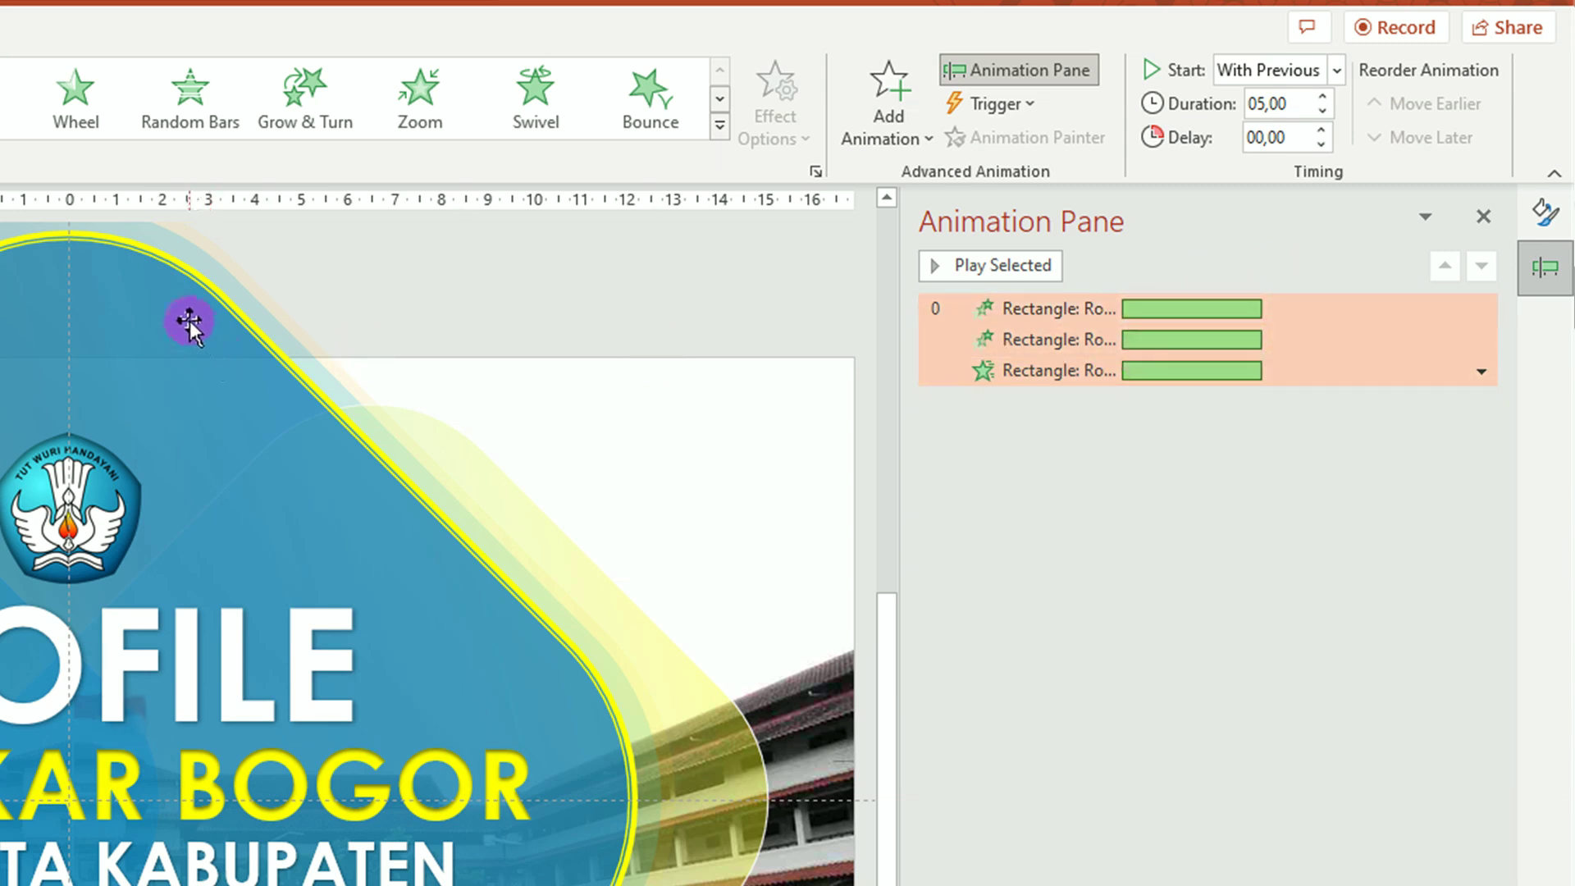
# Step: Delay the central diamond's Shape animation on the timeline so that it starts at 4 seconds
pyautogui.click(120, 341)
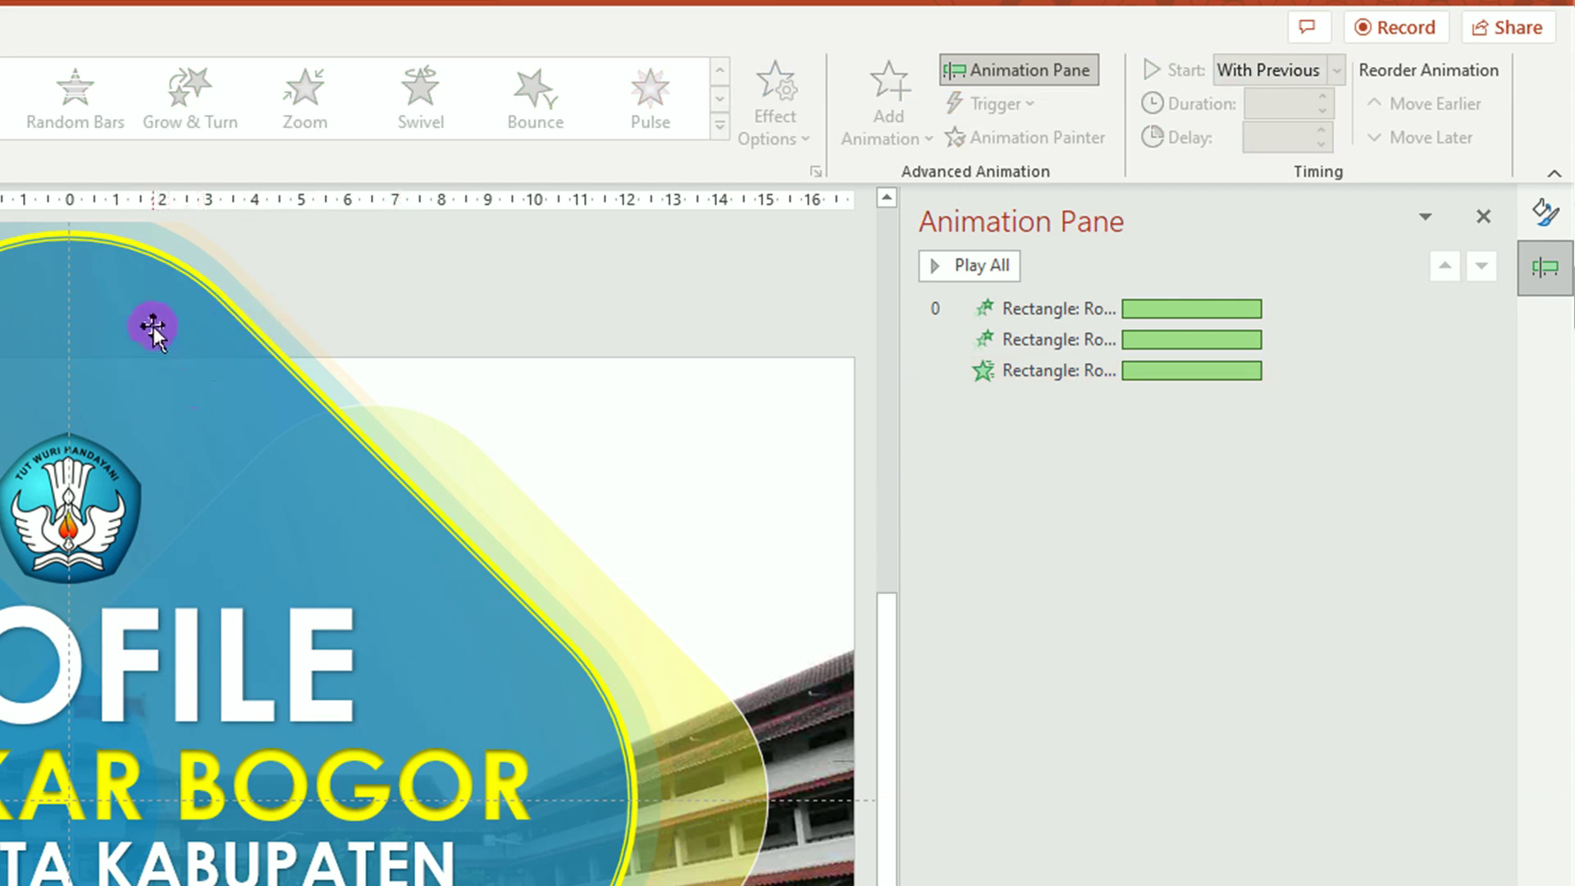
pyautogui.click(149, 303)
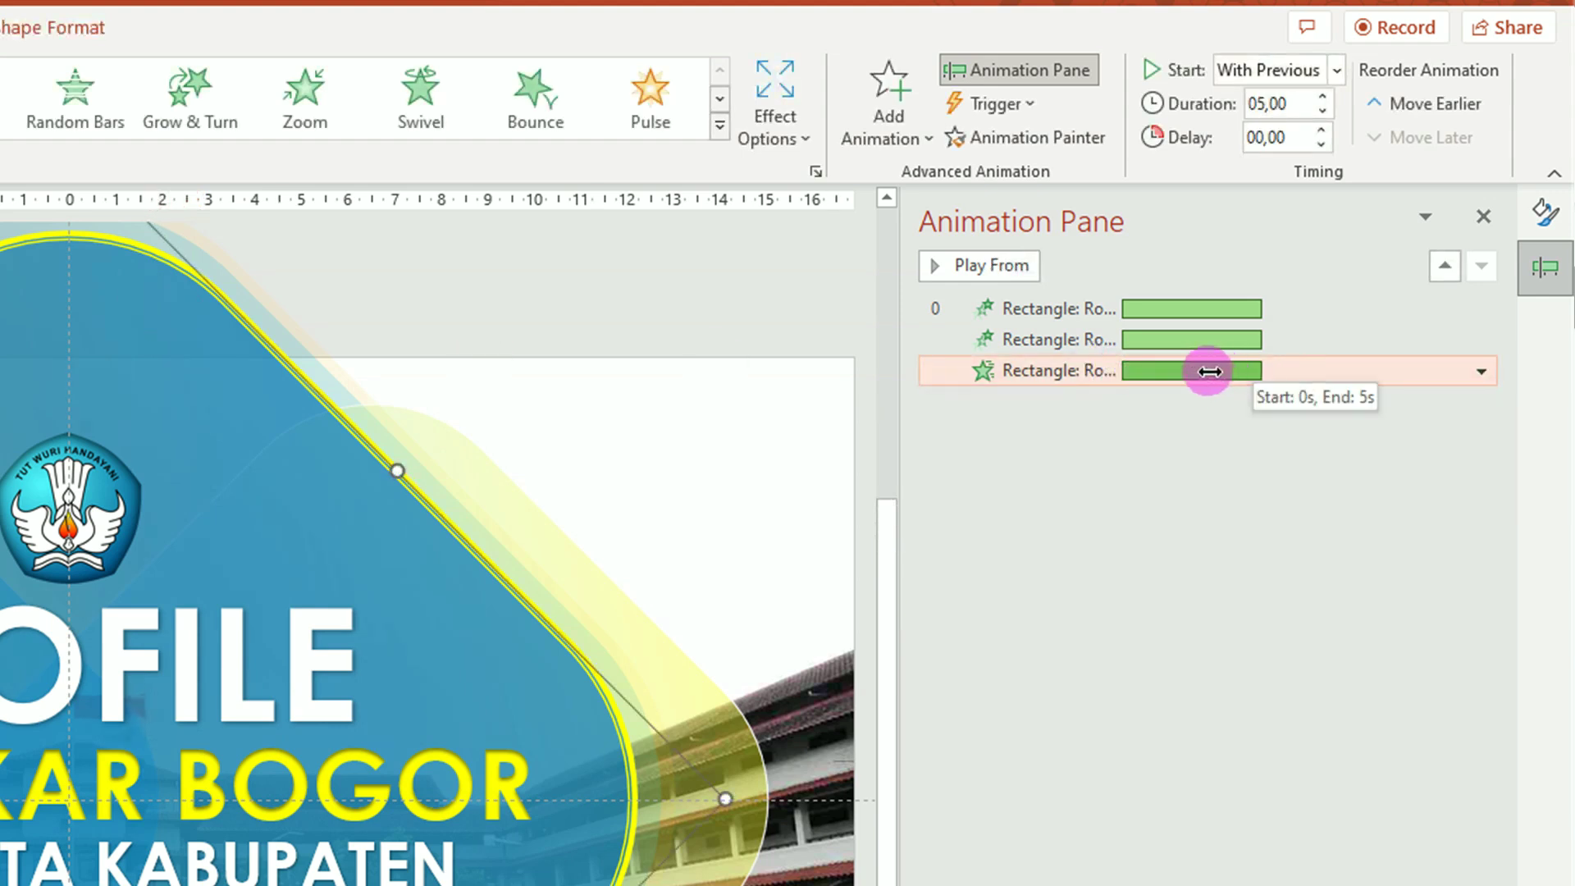
pyautogui.moveTo(1185, 372); pyautogui.dragTo(1296, 381)
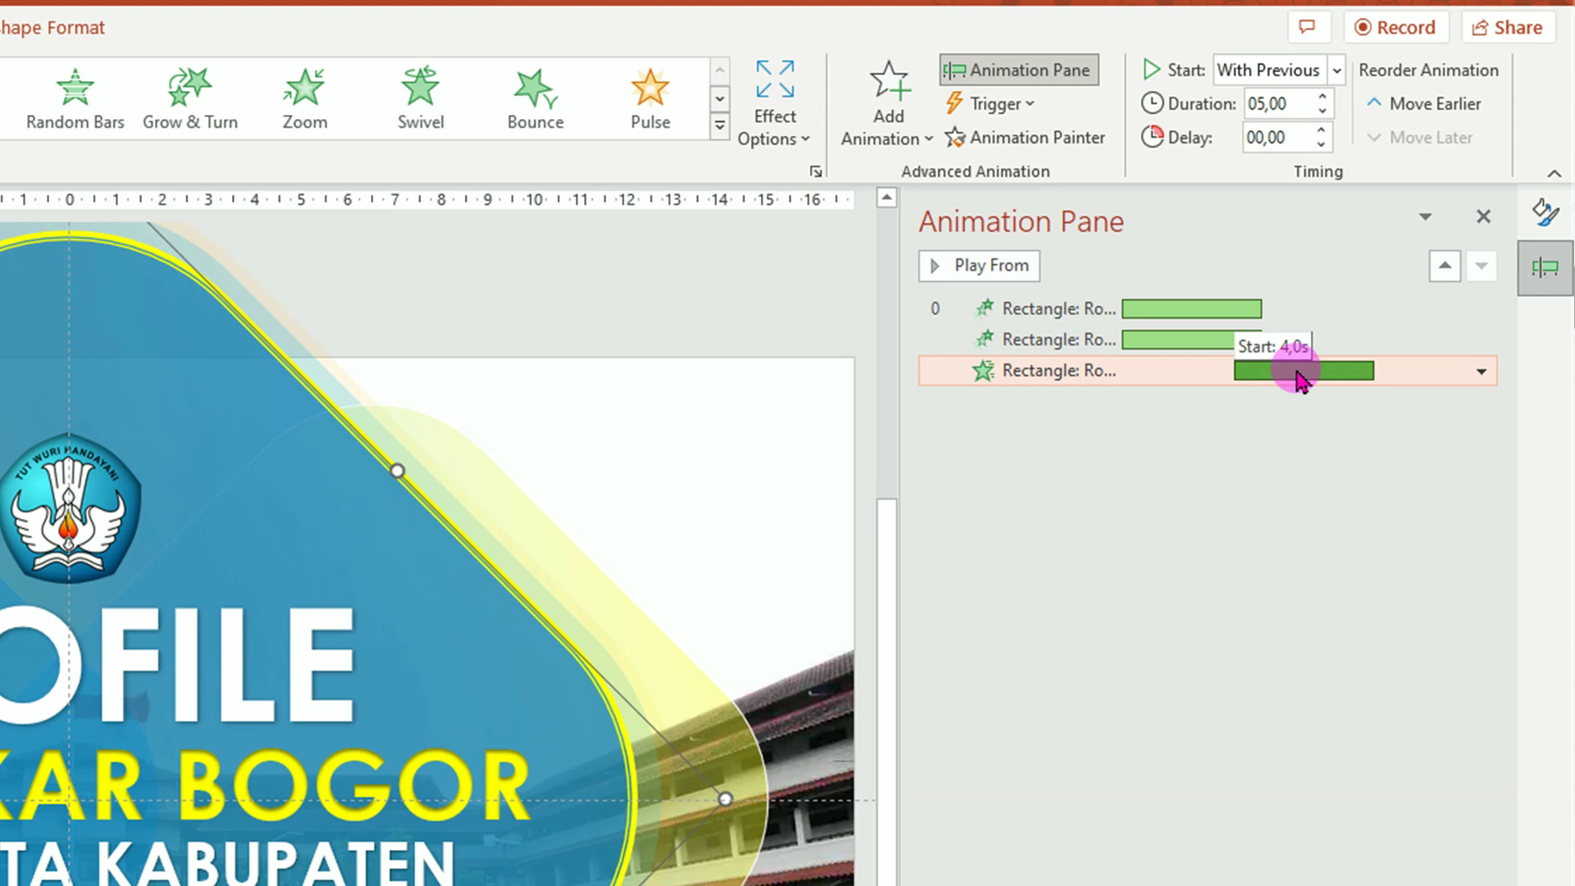
pyautogui.moveTo(1297, 381); pyautogui.dragTo(1299, 376)
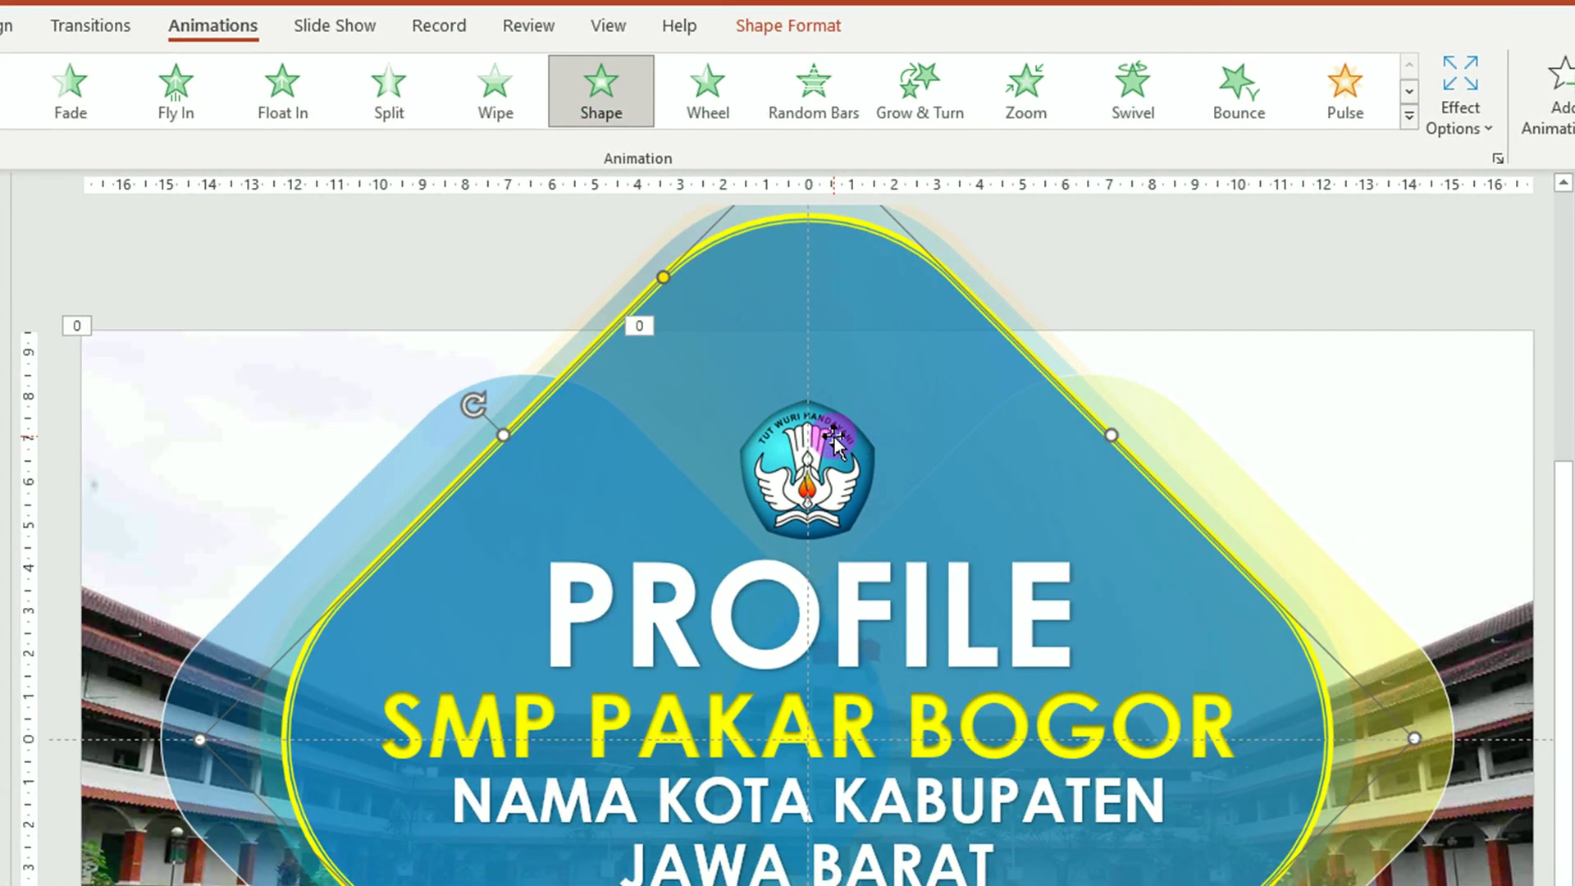
# Step: Apply the Zoom entrance animation to the school logo and set it to start With Previous
pyautogui.click(833, 436)
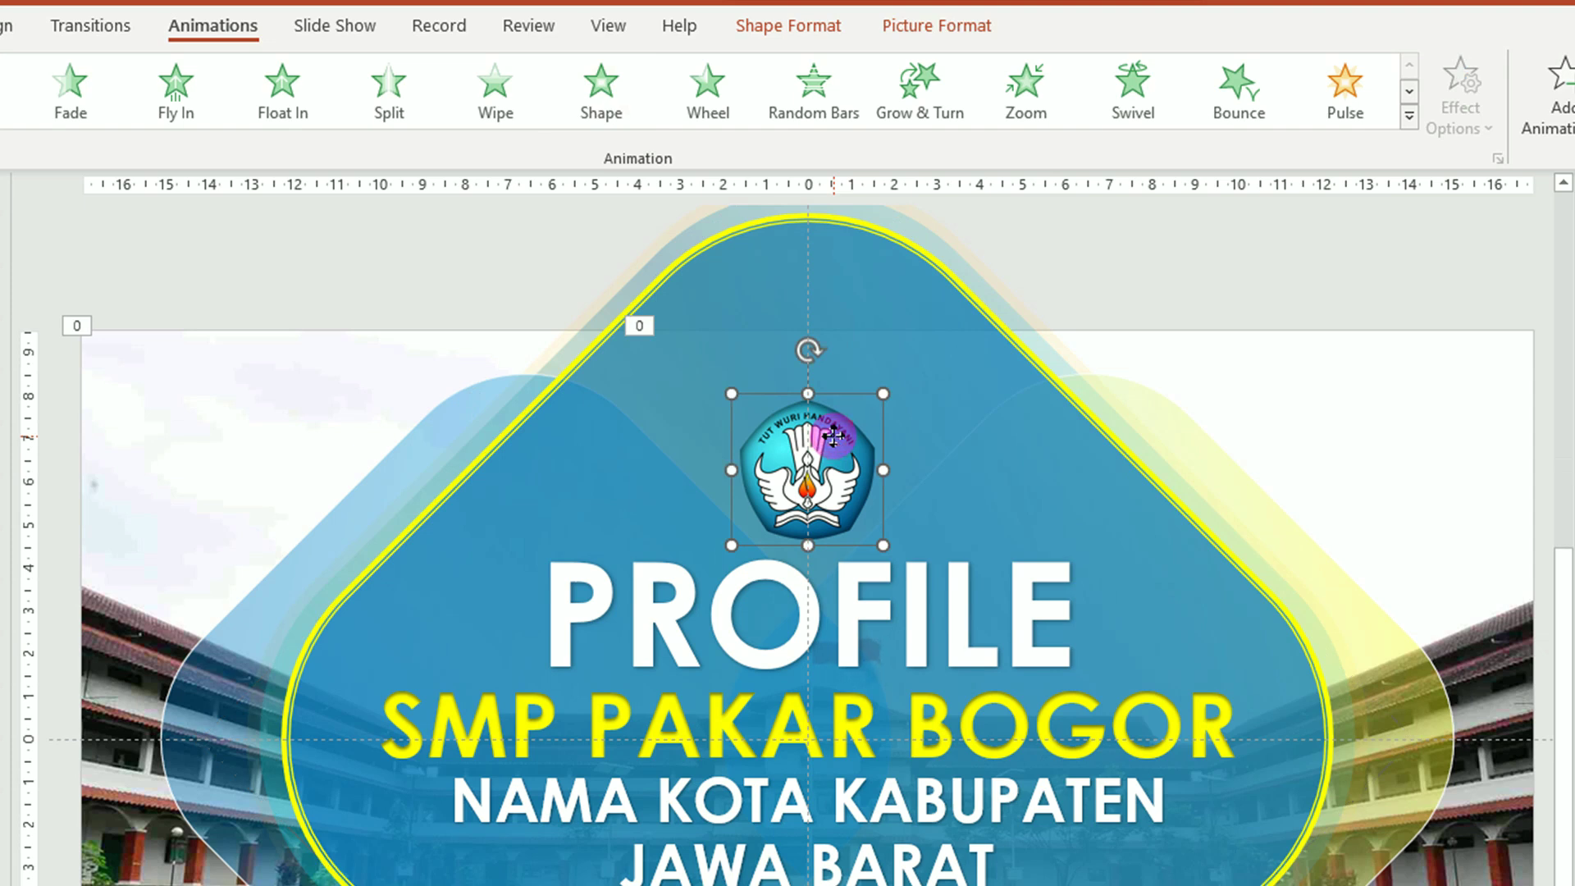
pyautogui.click(1027, 94)
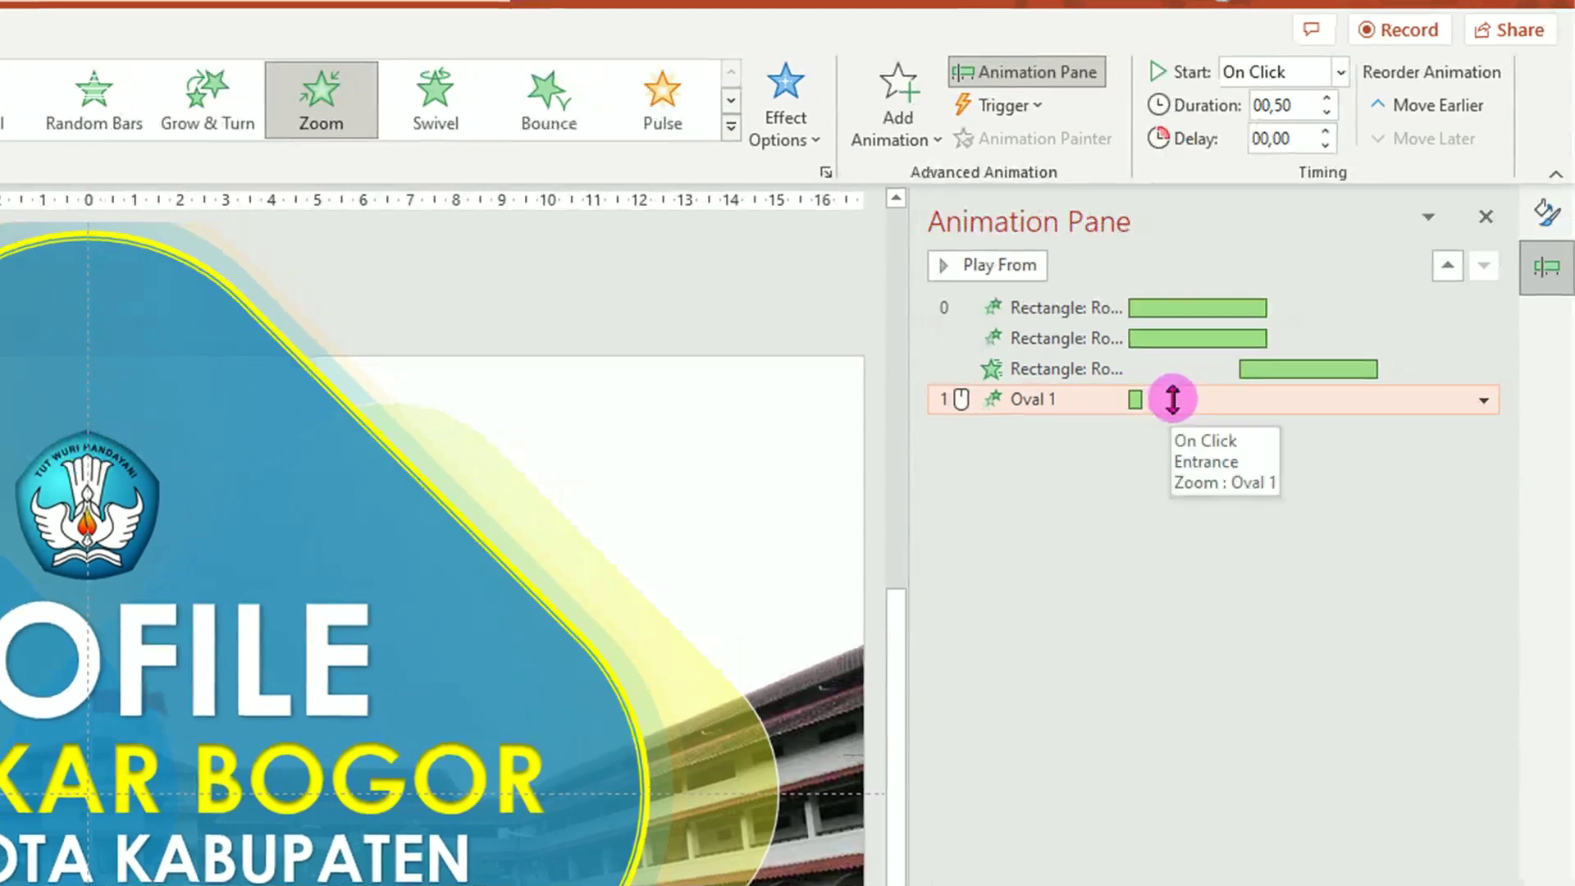
pyautogui.click(1341, 71)
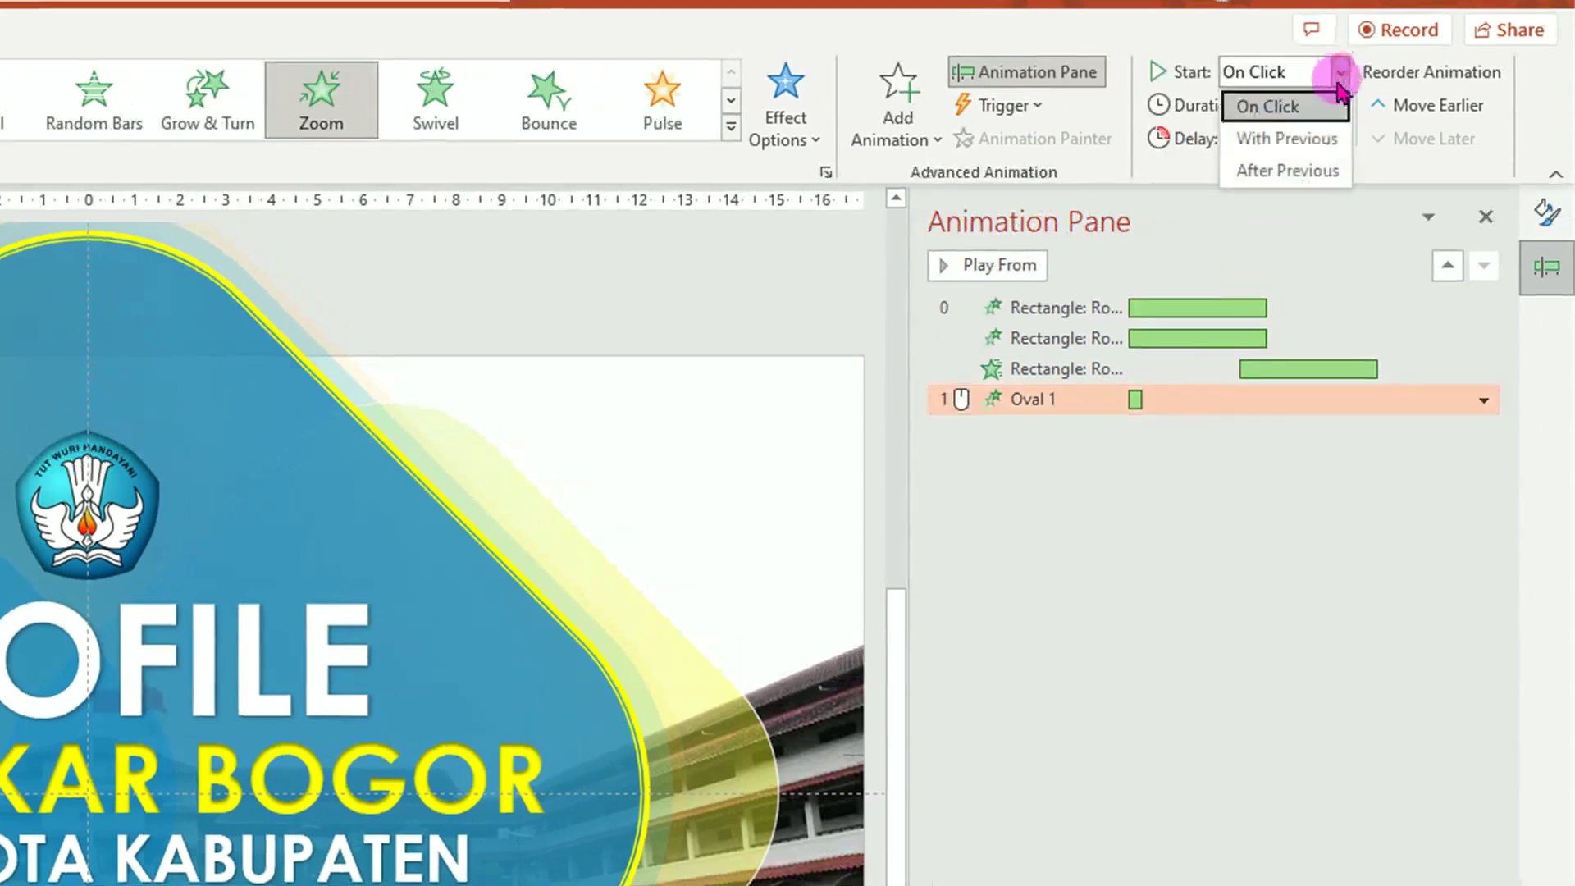
pyautogui.click(1303, 141)
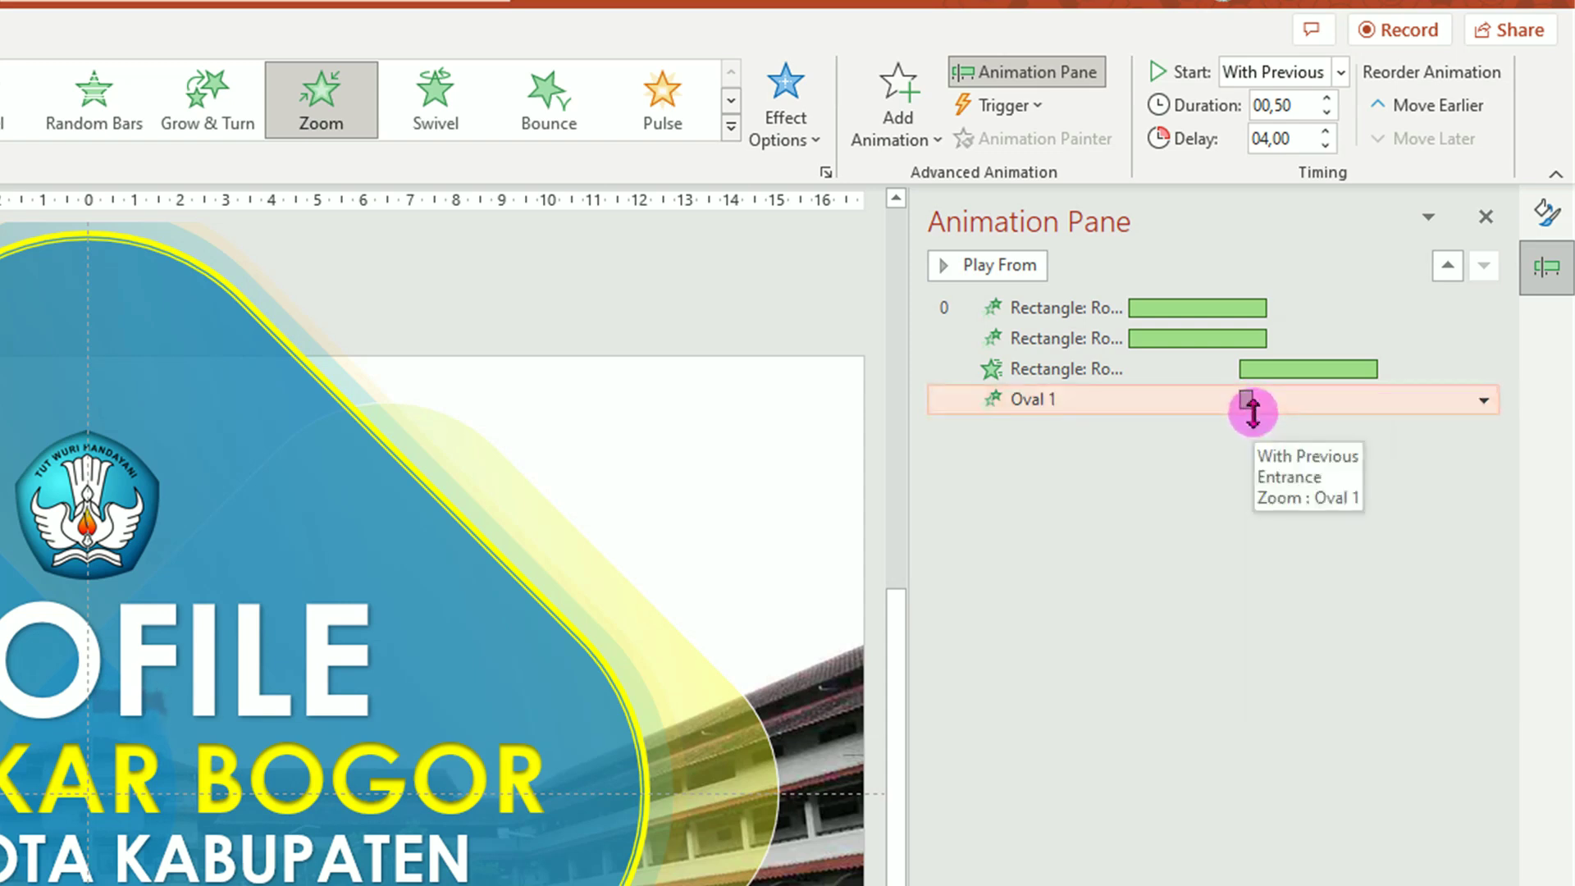
# Step: Extend the logo's Zoom animation to a 3-second duration and shift its start to 5 seconds on the timeline
pyautogui.moveTo(1252, 404); pyautogui.dragTo(1324, 407)
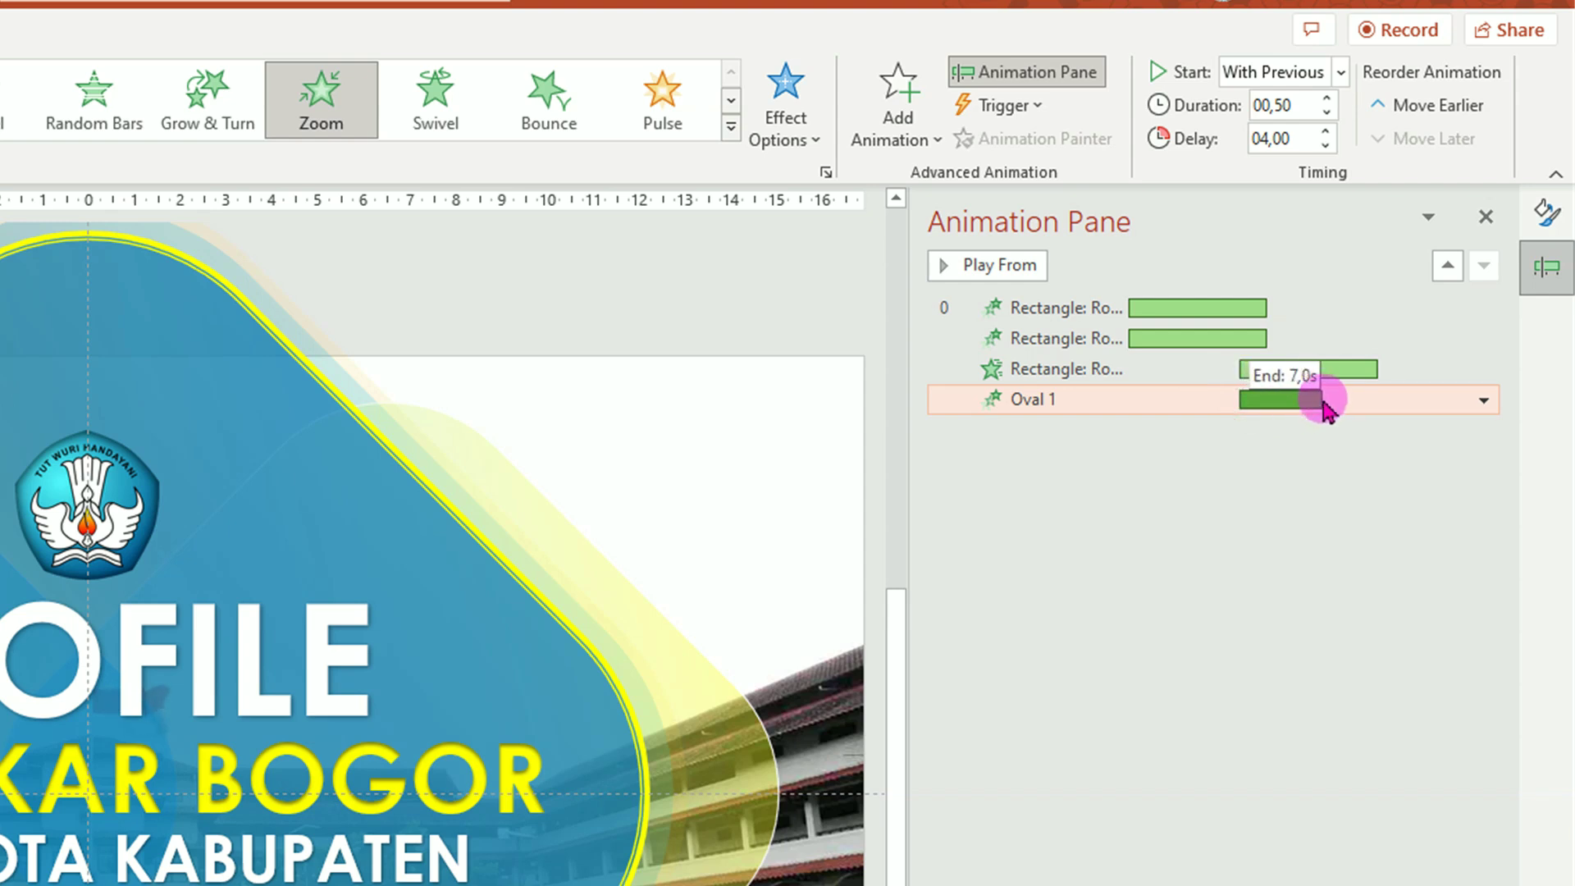
pyautogui.moveTo(1325, 407)
pyautogui.mouseDown()
pyautogui.moveTo(1274, 397)
pyautogui.moveTo(1304, 395)
pyautogui.mouseUp()
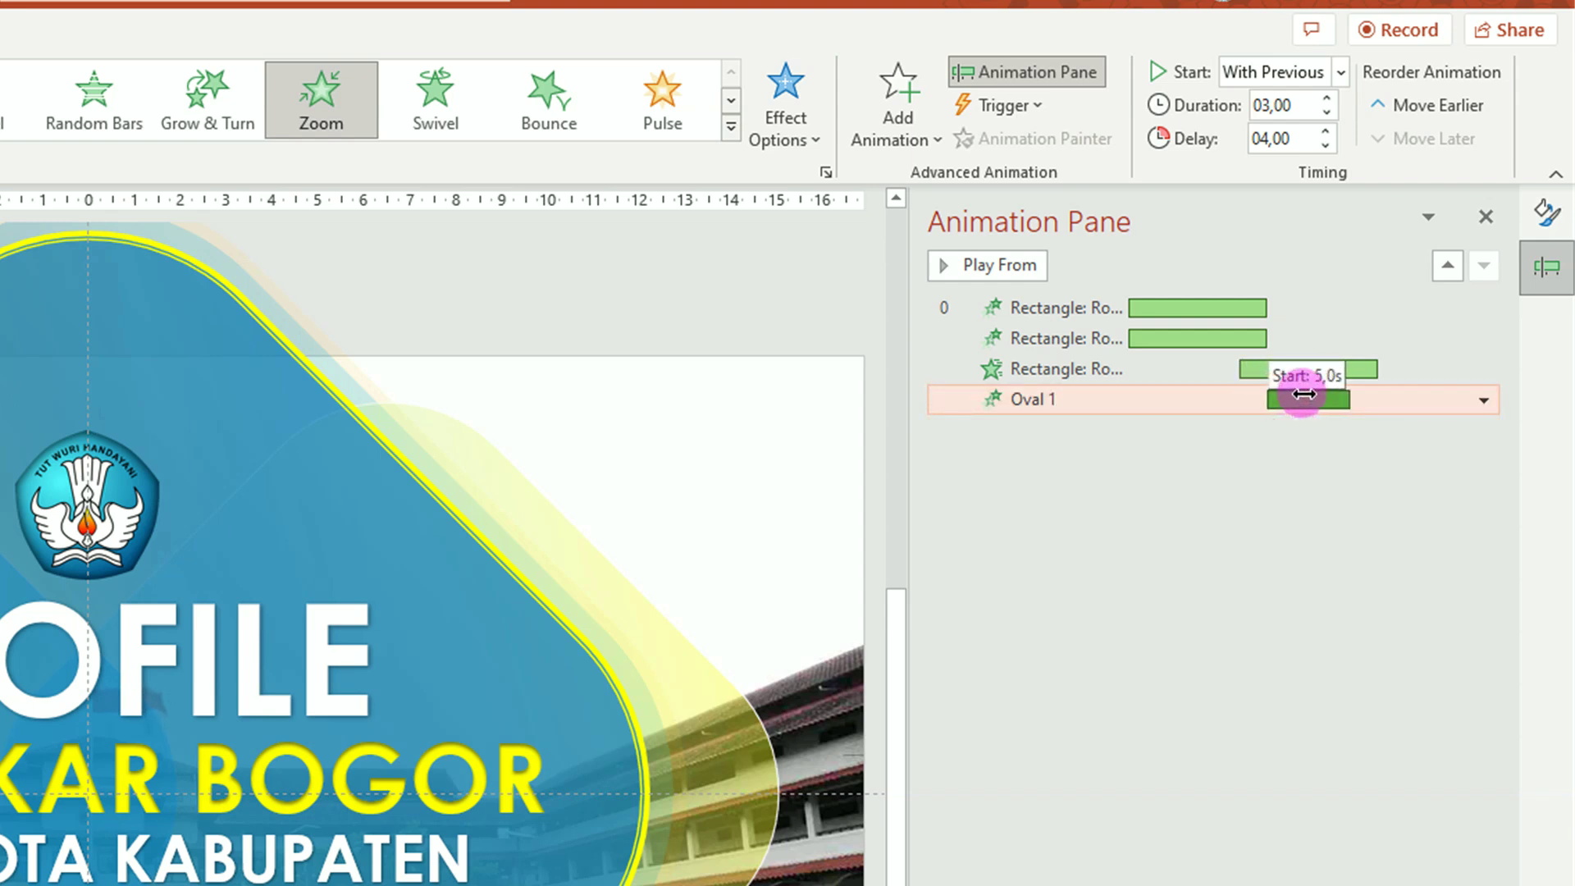
pyautogui.moveTo(1304, 395); pyautogui.dragTo(1303, 395)
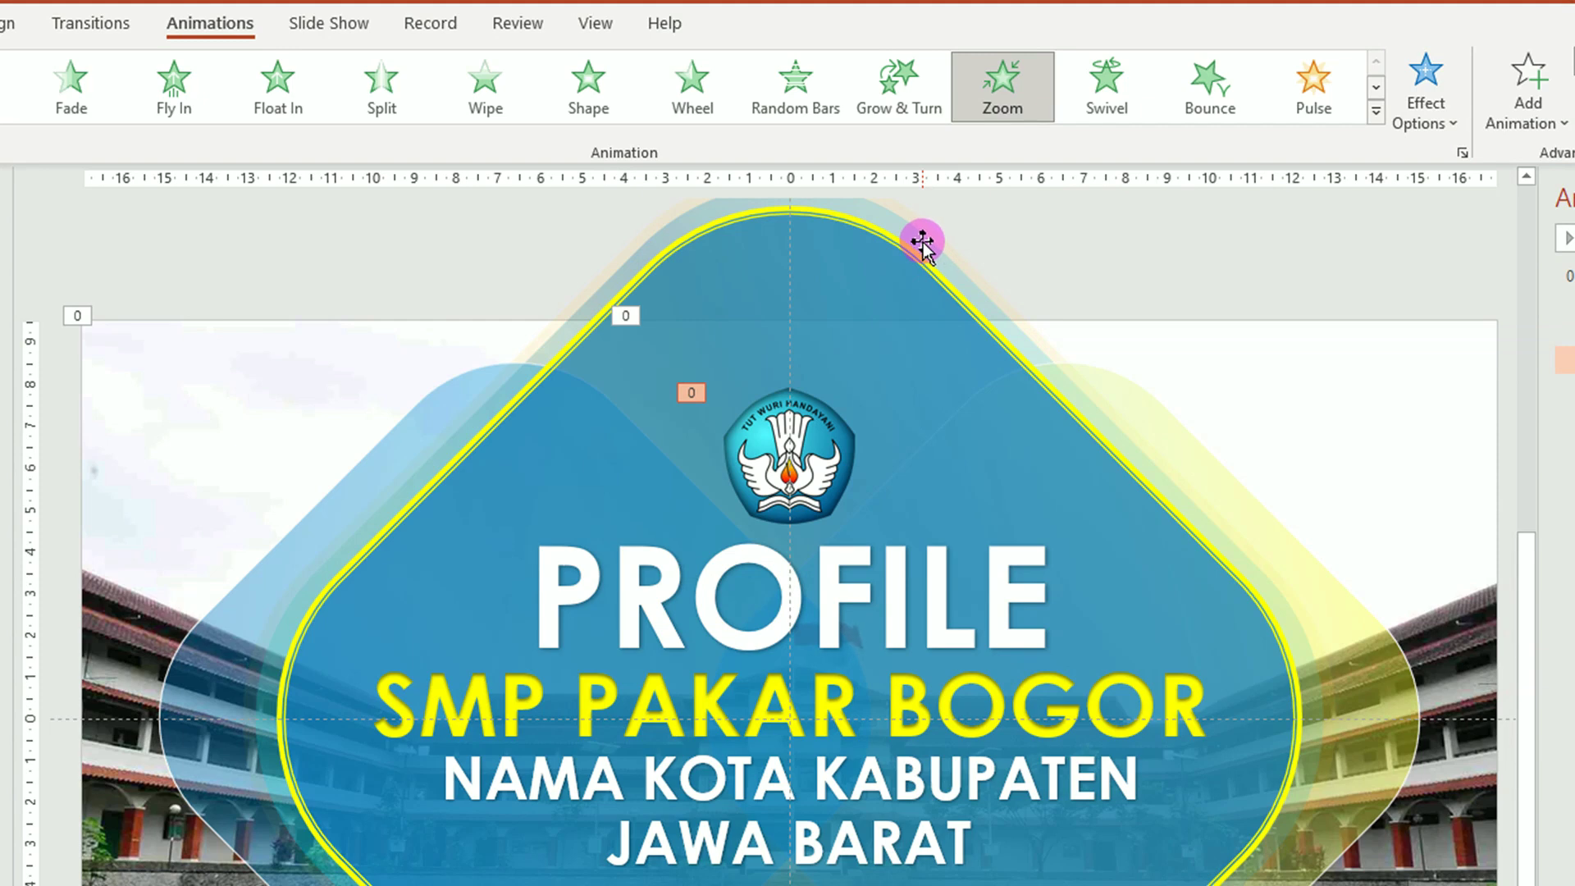
# Step: Apply the Split entrance animation with the Vertical Out direction to the two translucent rounded diamonds behind the central diamond
pyautogui.keyDown('ctrl'); pyautogui.scroll(5, 988, 263); pyautogui.keyUp('ctrl')
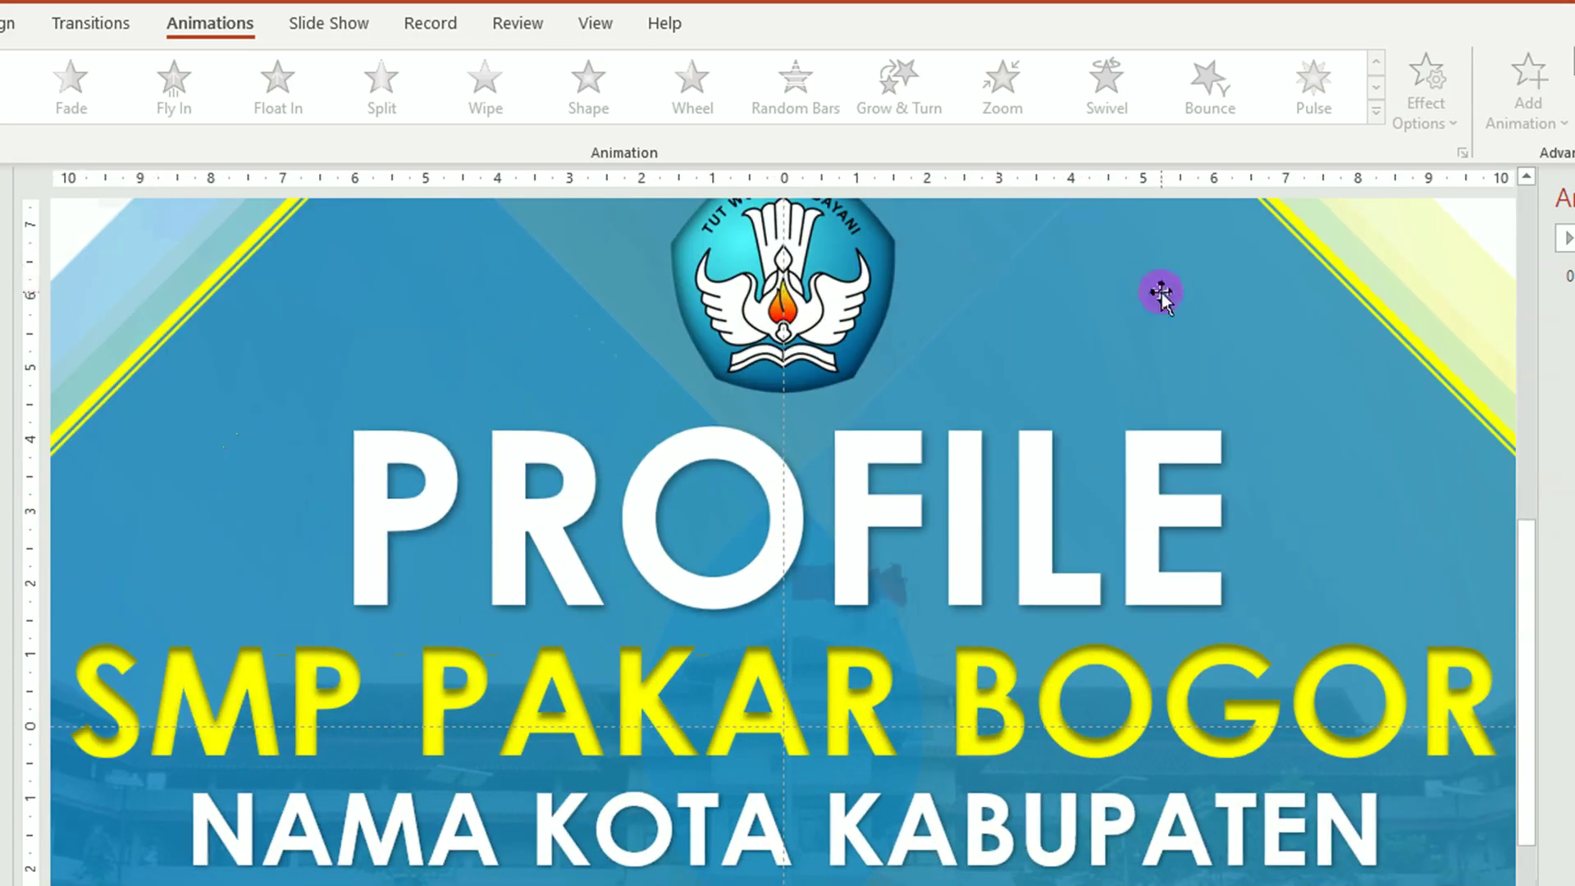
pyautogui.scroll(6, 1160, 292)
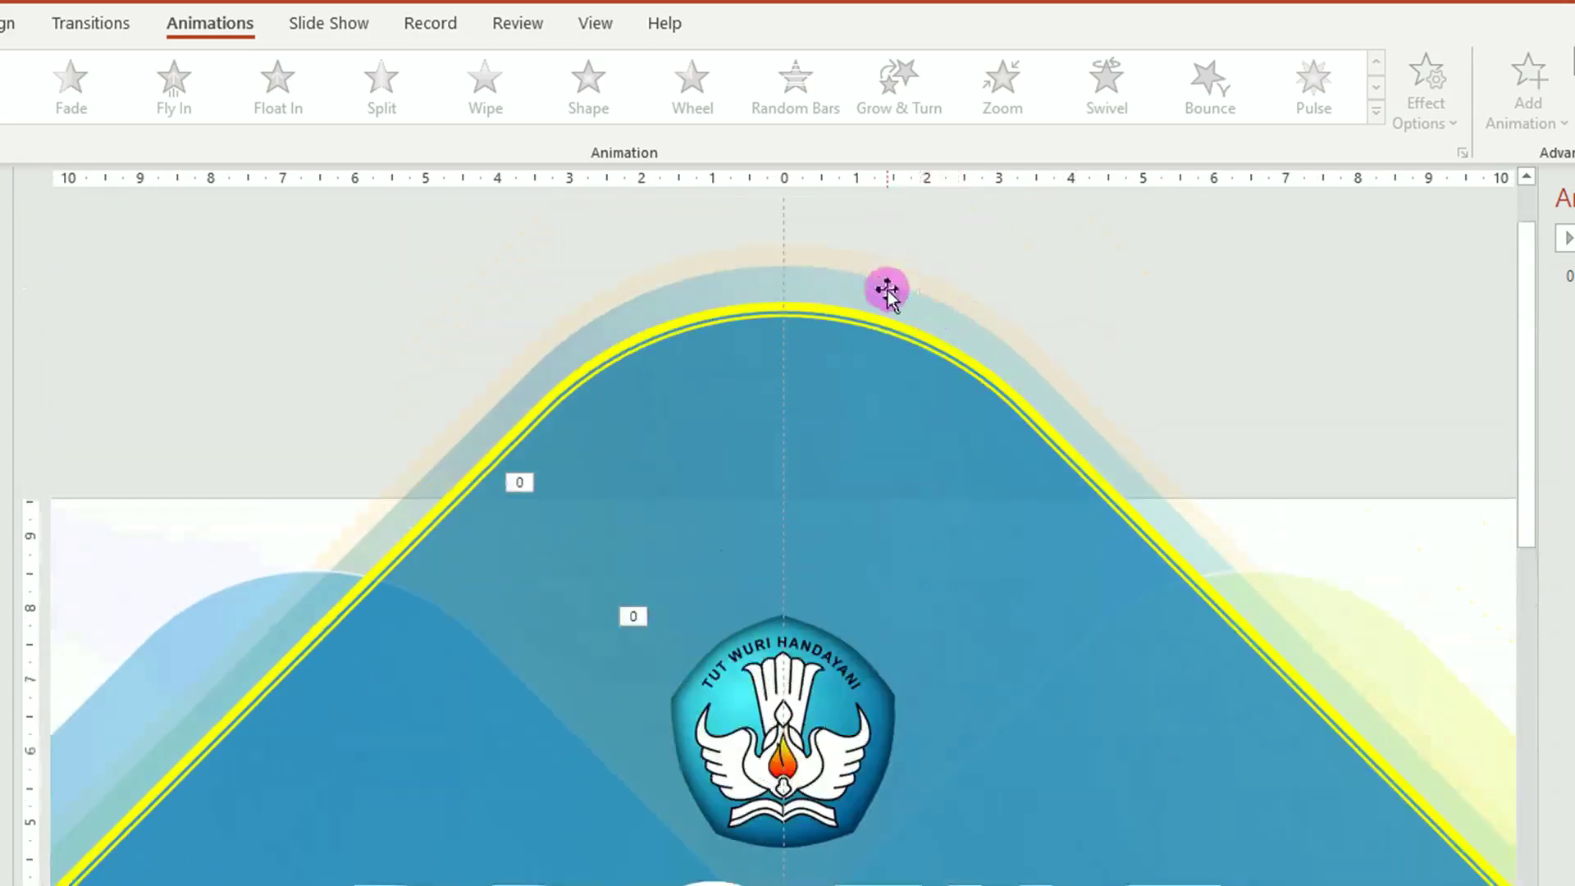
pyautogui.click(890, 291)
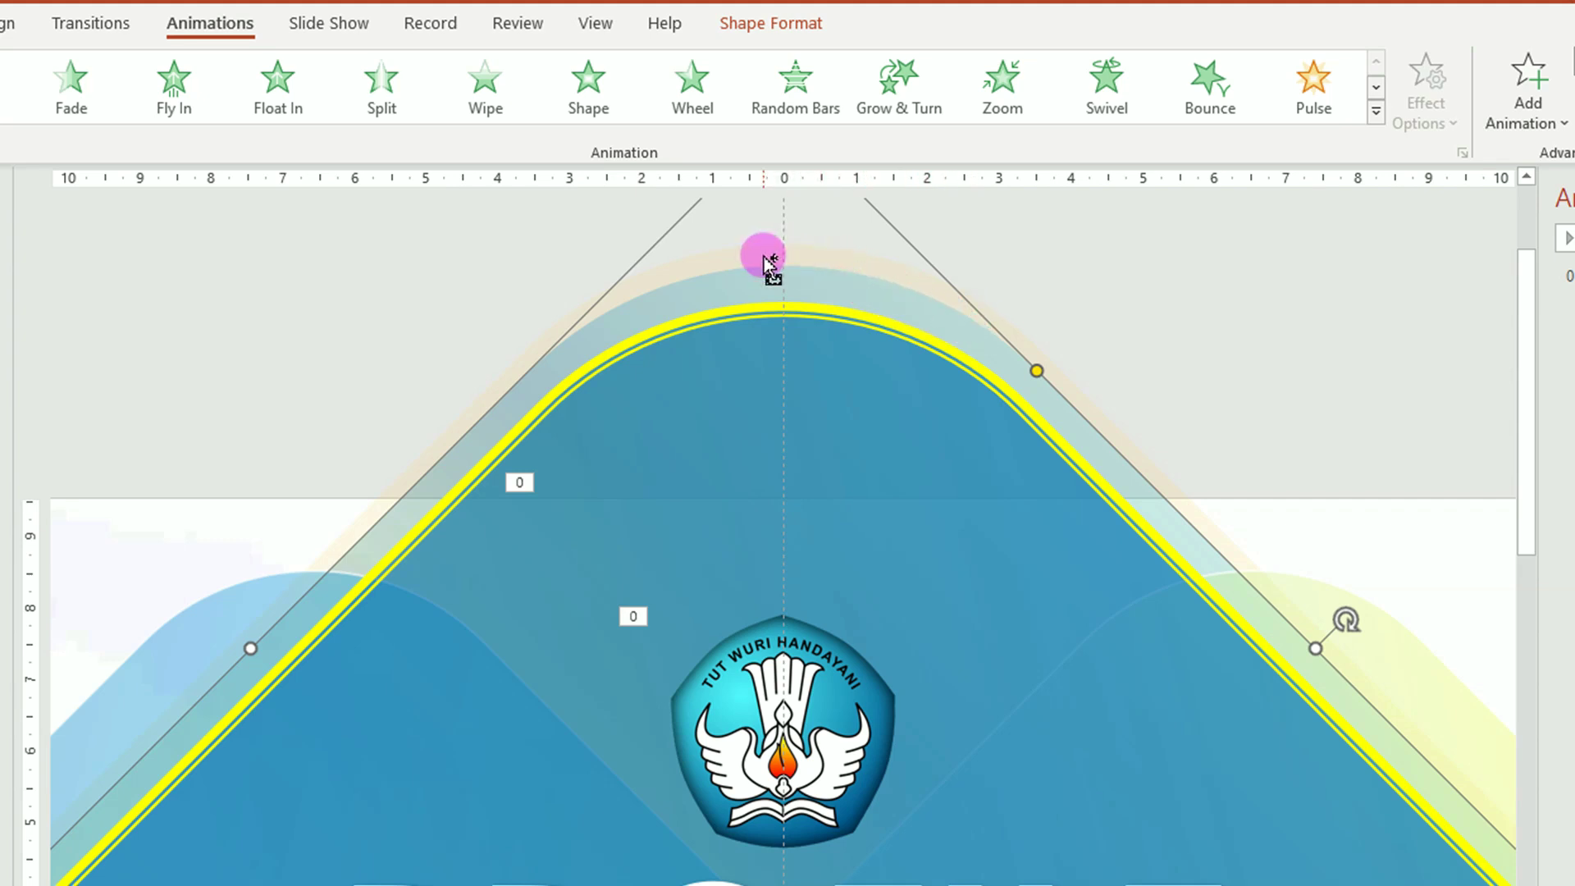
pyautogui.moveTo(770, 263); pyautogui.dragTo(664, 304)
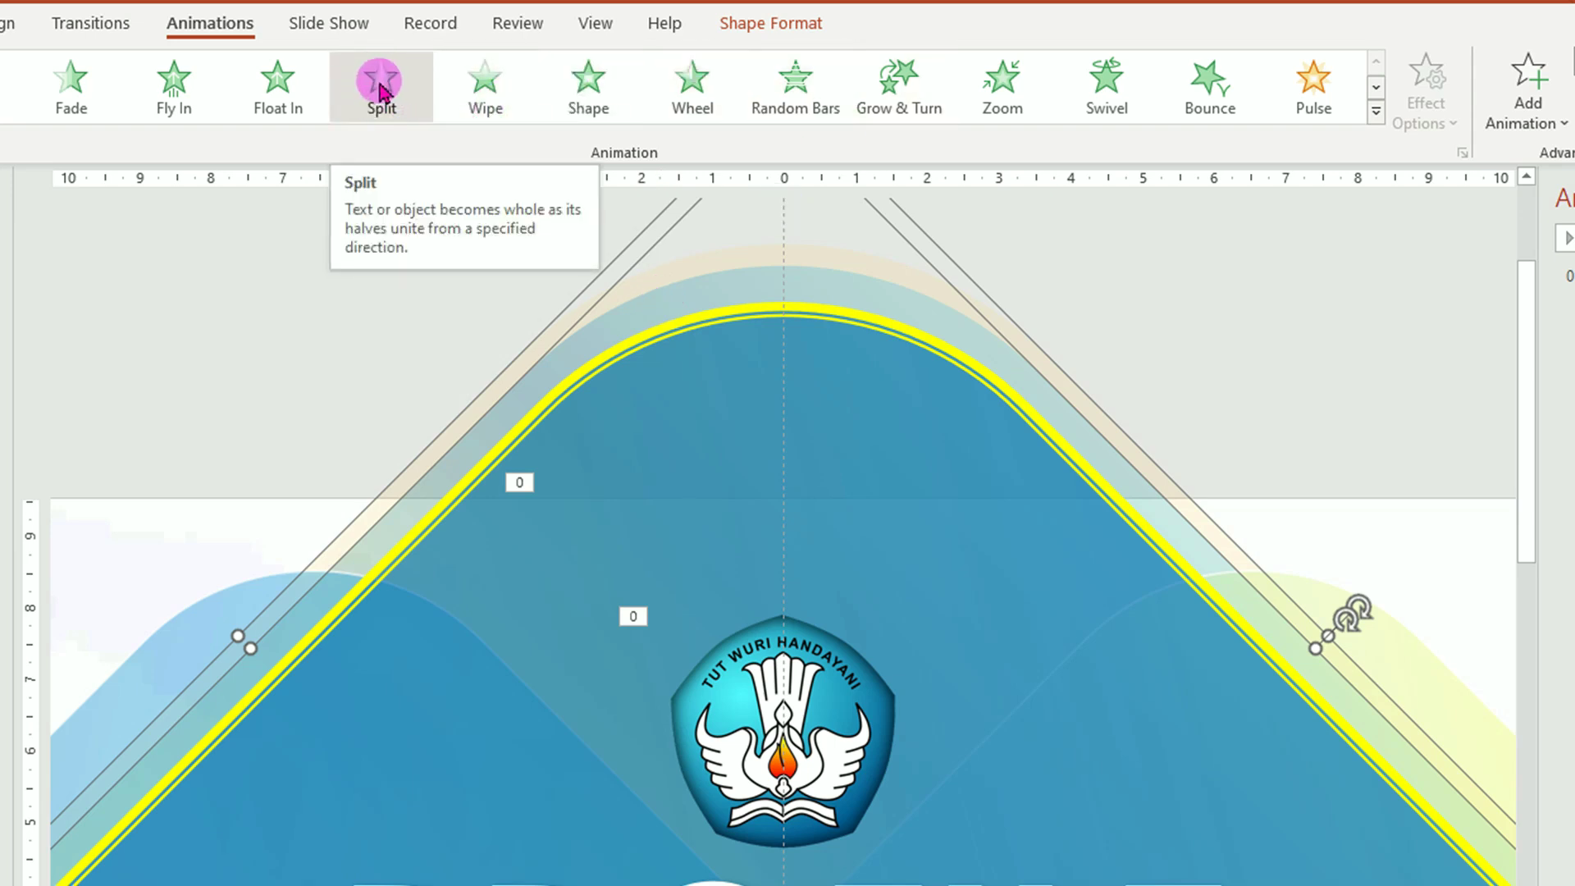
pyautogui.click(381, 86)
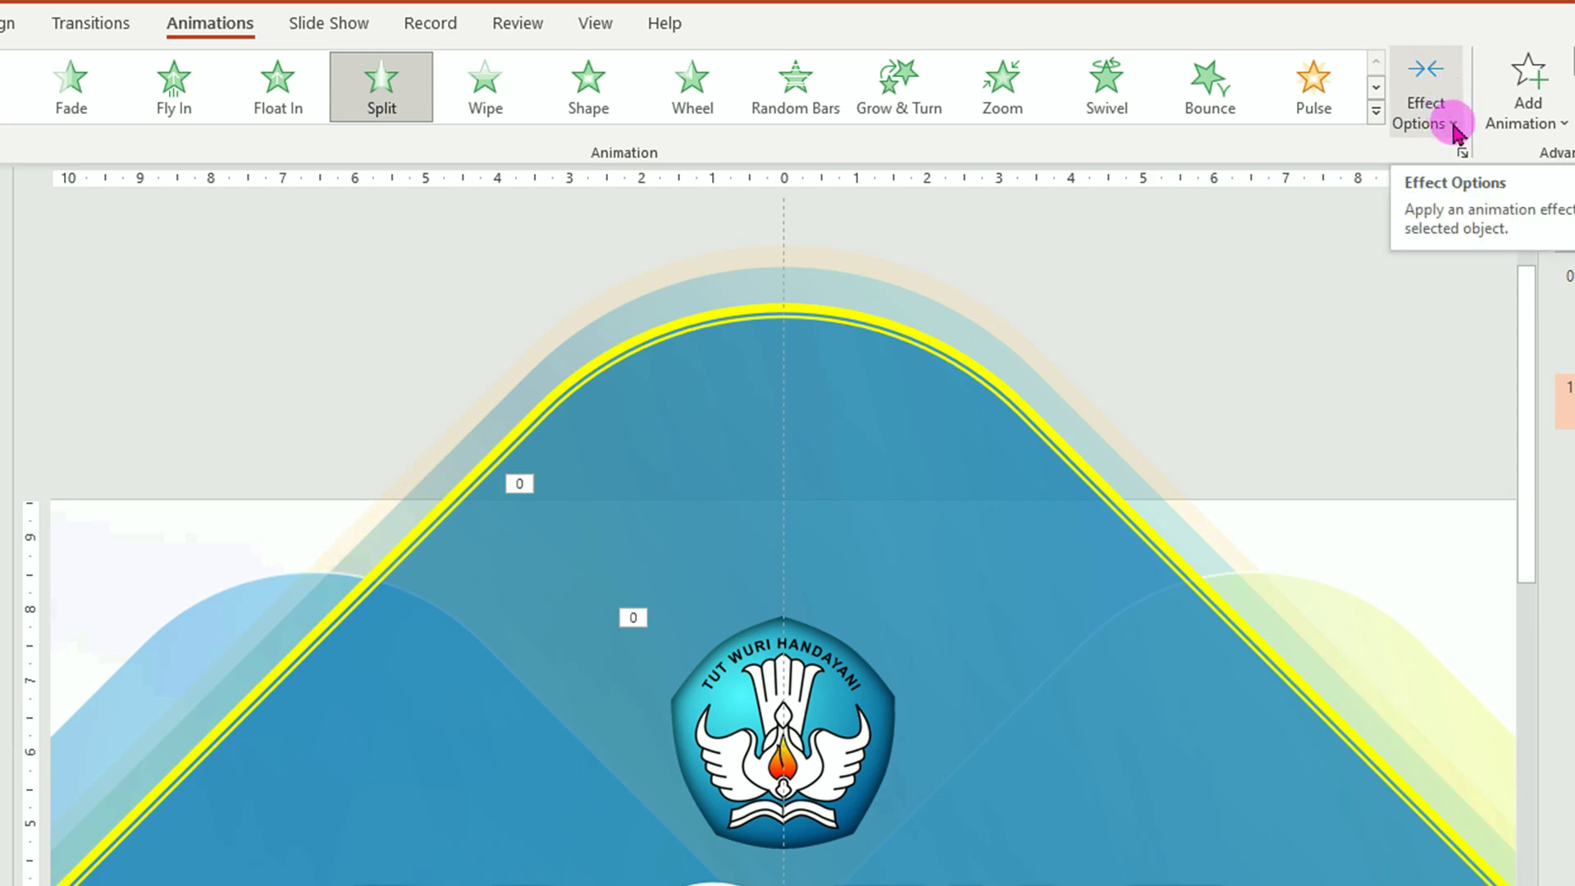
pyautogui.click(1455, 130)
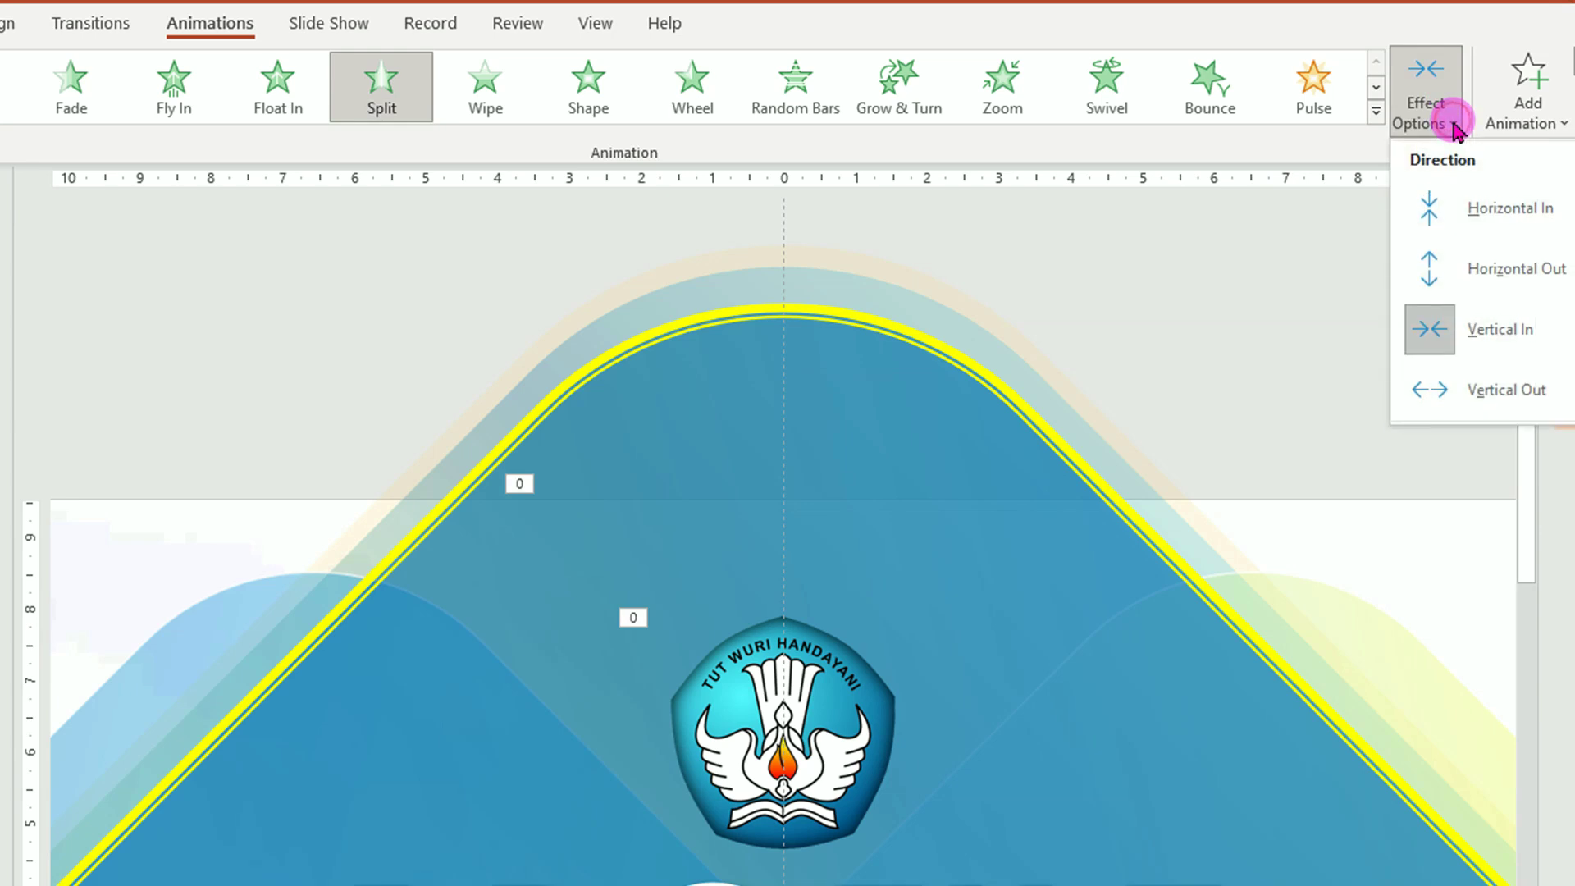
pyautogui.click(1483, 395)
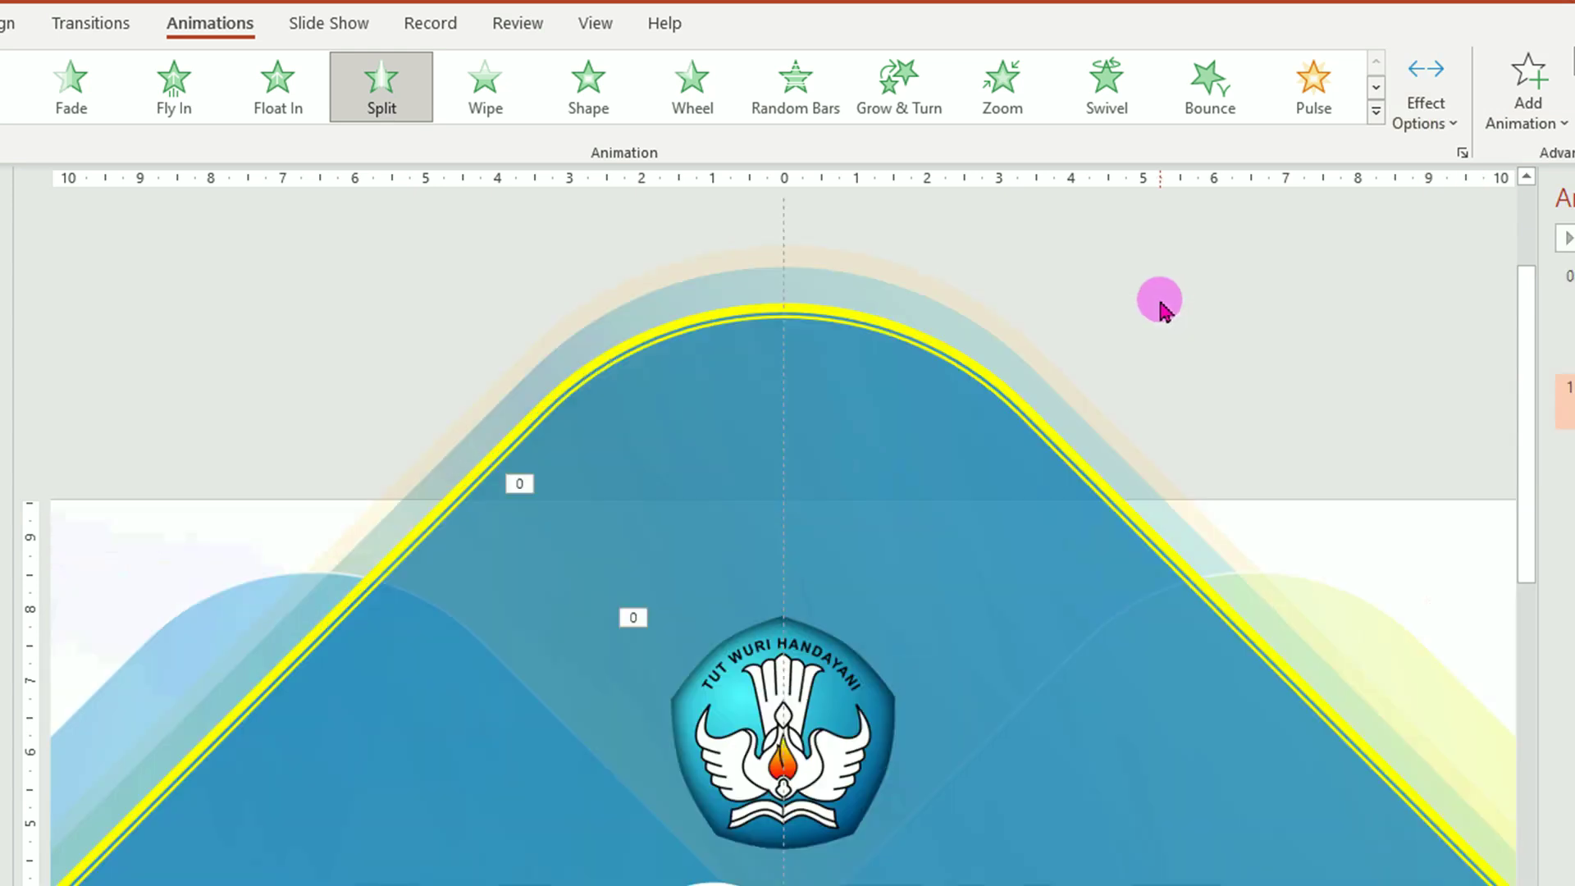
# Step: Change the Split direction of the outermost cream-coloured diamond to Horizontal Out
pyautogui.click(821, 256)
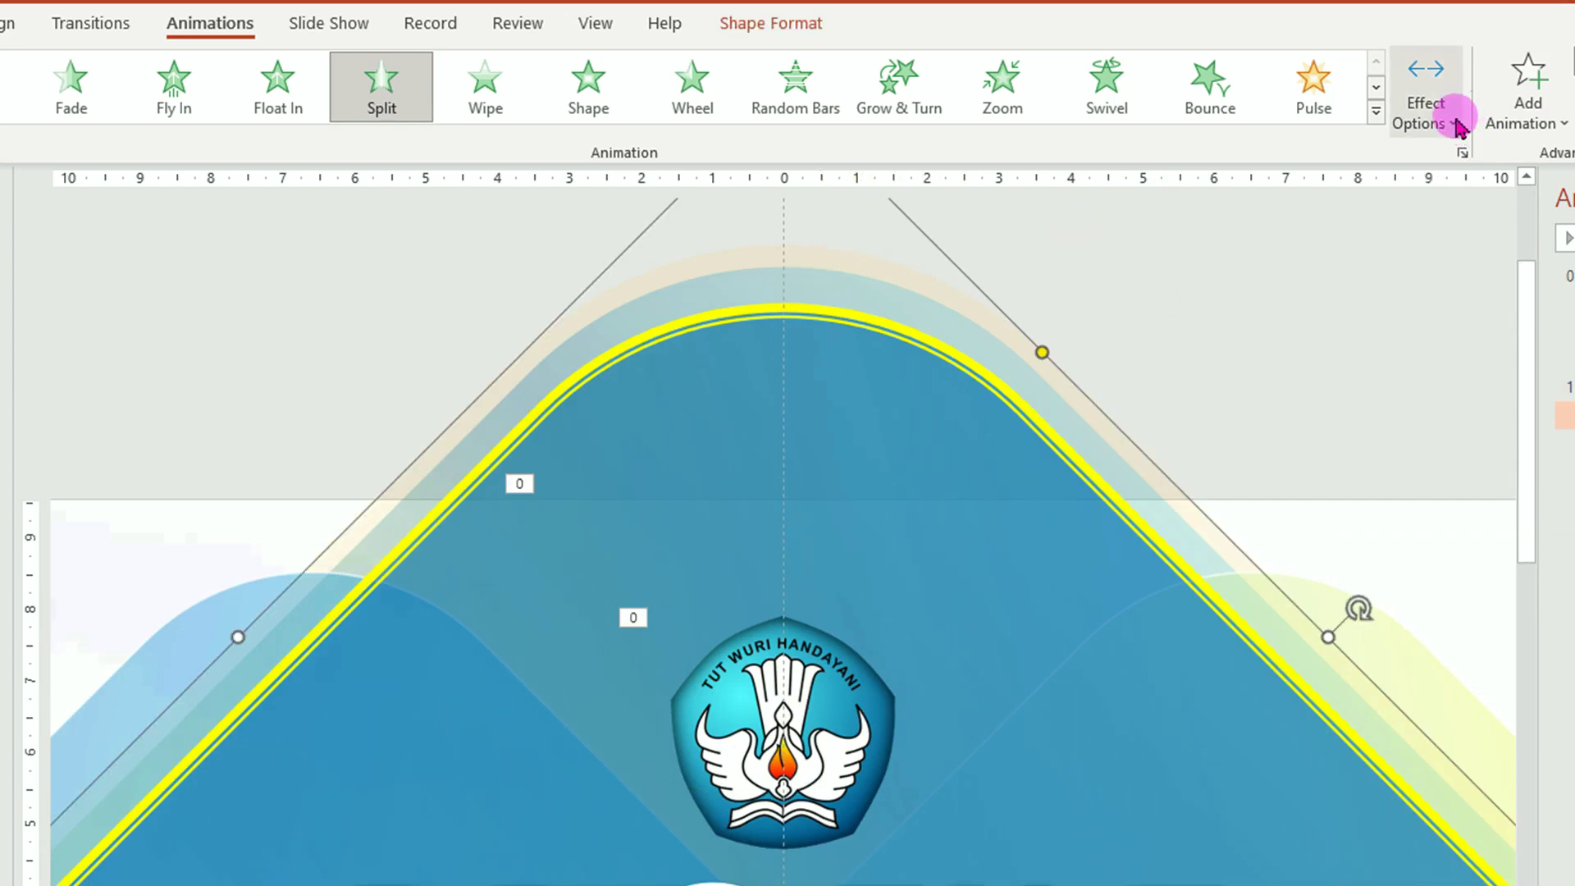
pyautogui.click(1454, 123)
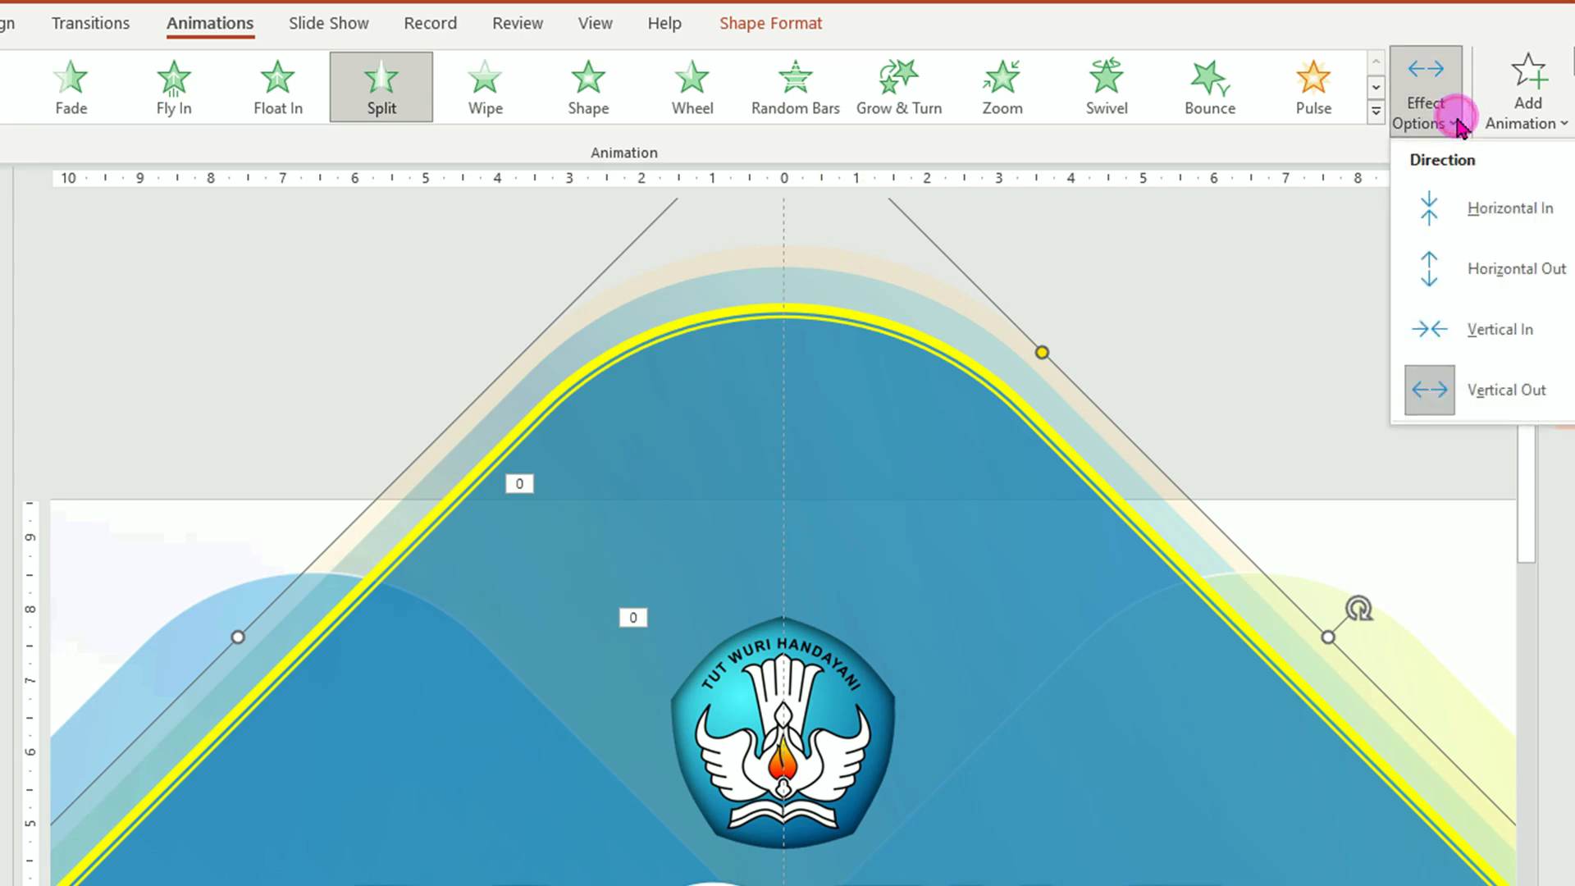
pyautogui.click(1485, 271)
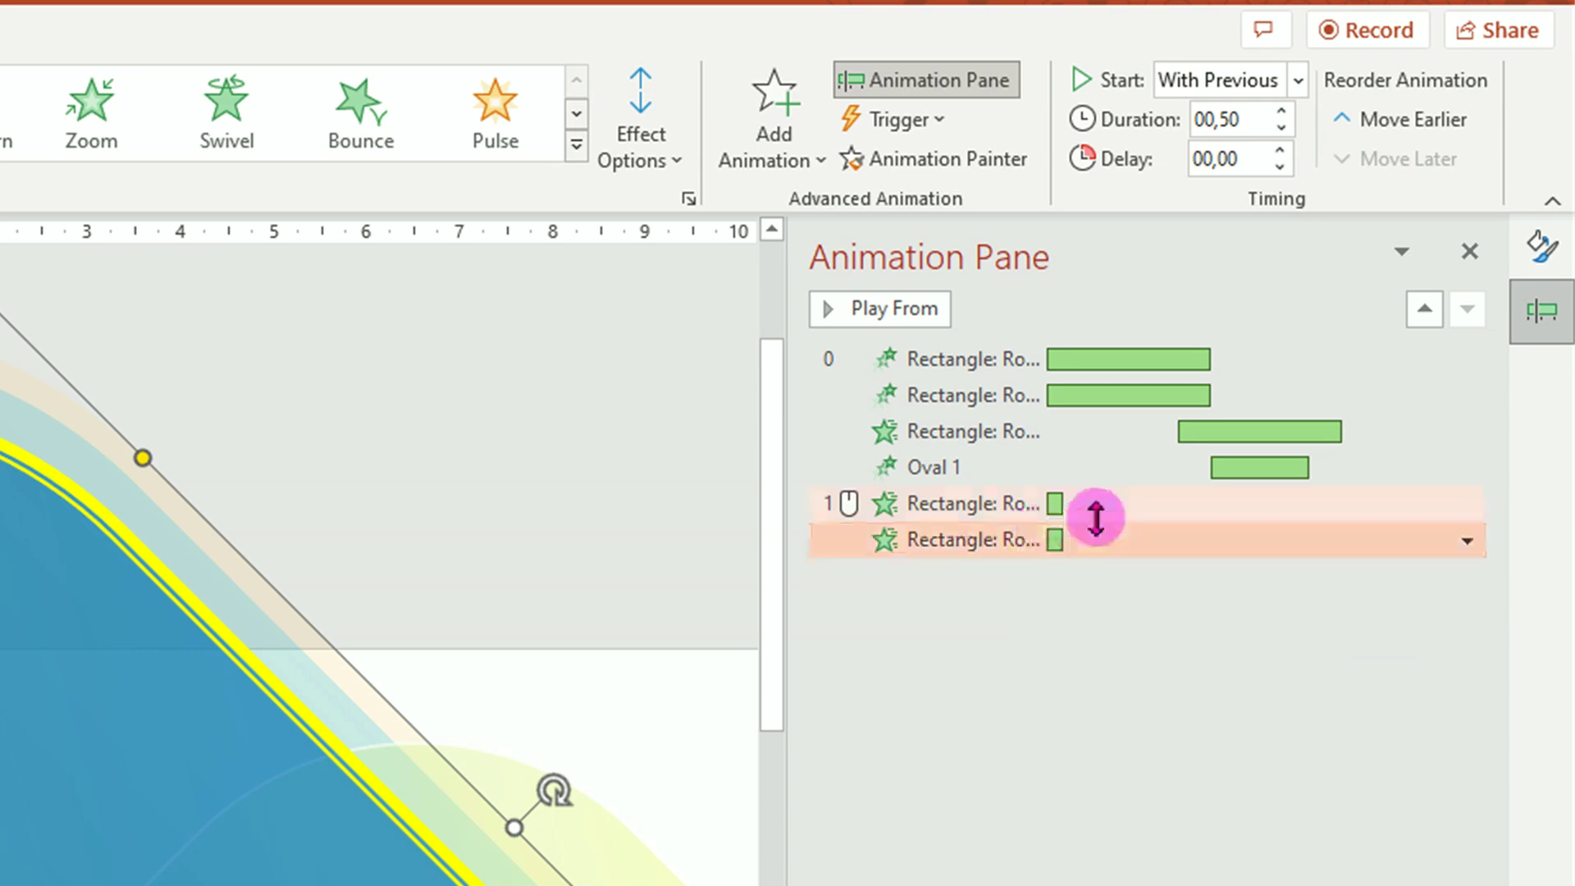
# Step: Select the two diamonds' Split animations together and open their start timing choices
pyautogui.click(1103, 495)
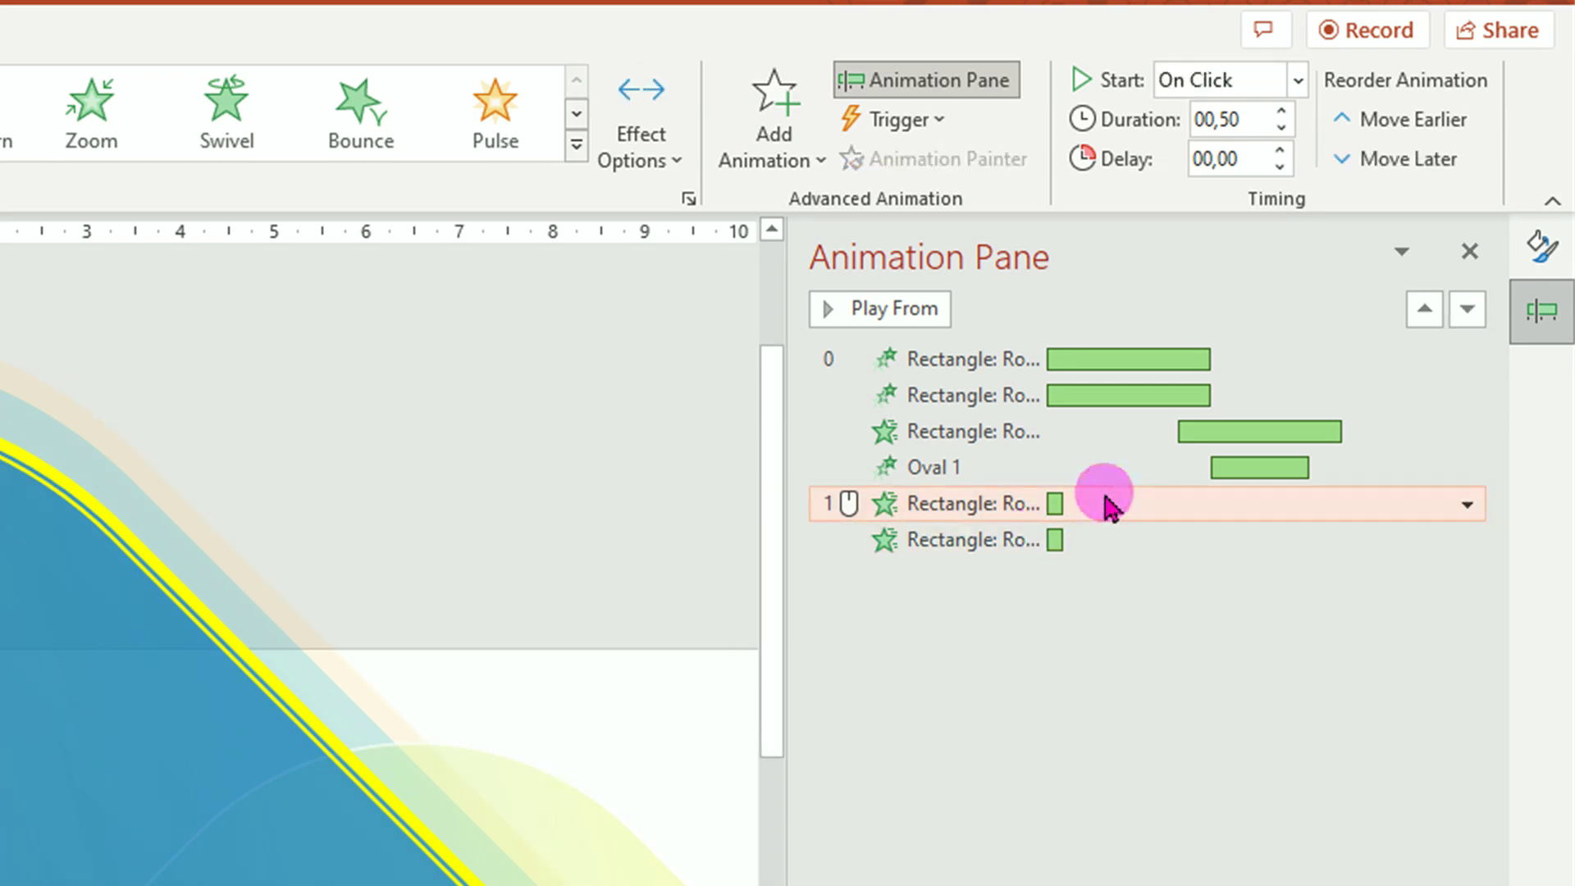
pyautogui.keyDown('shift'); pyautogui.click(1092, 537); pyautogui.keyUp('shift')
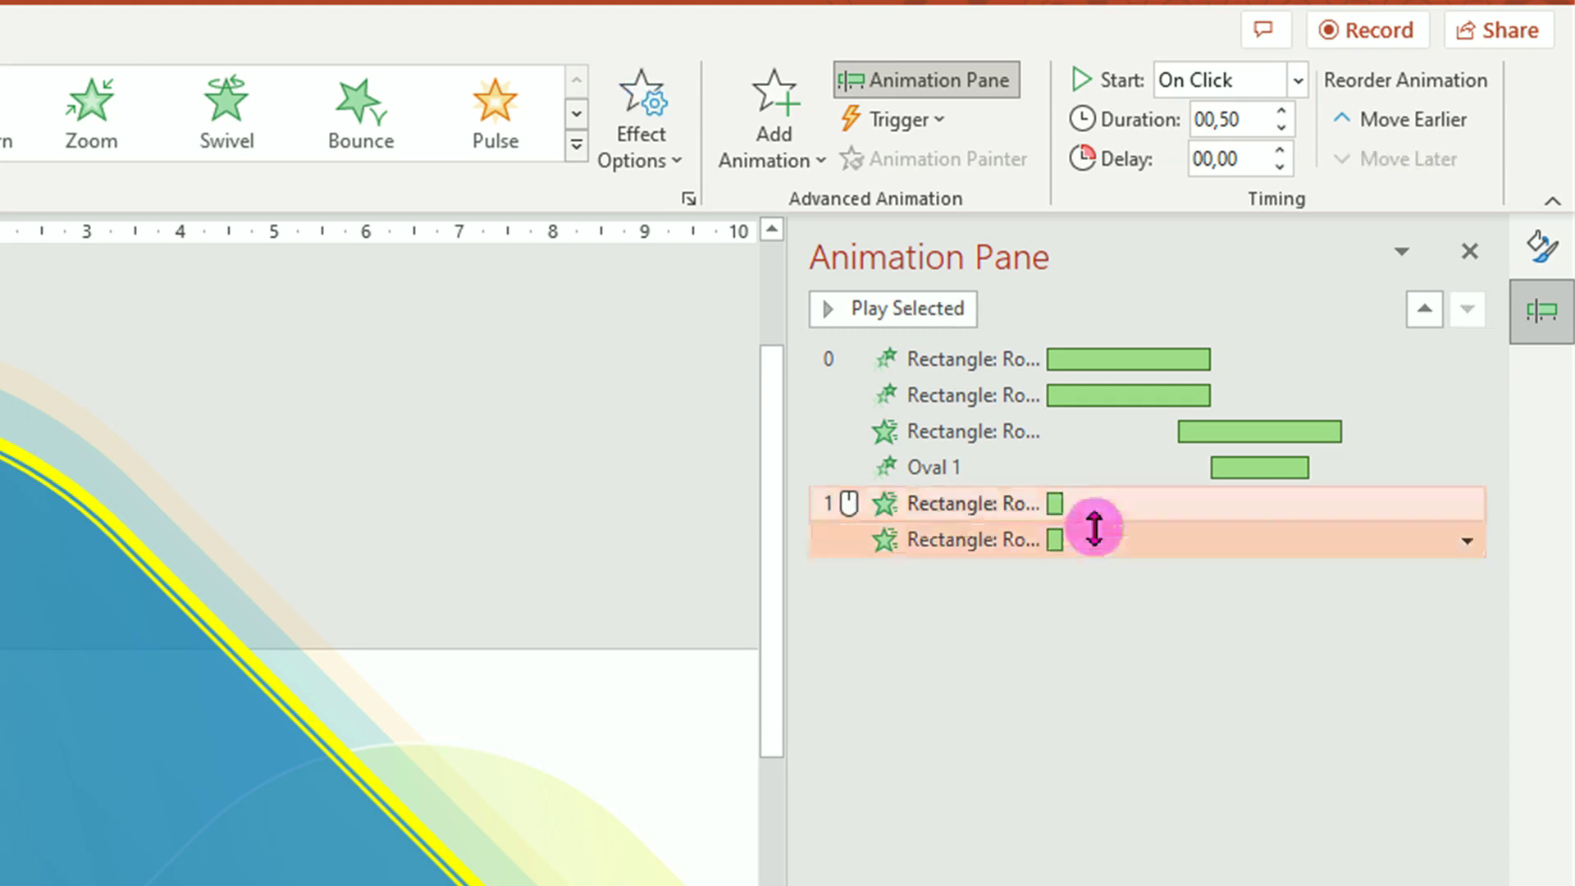
pyautogui.click(1298, 80)
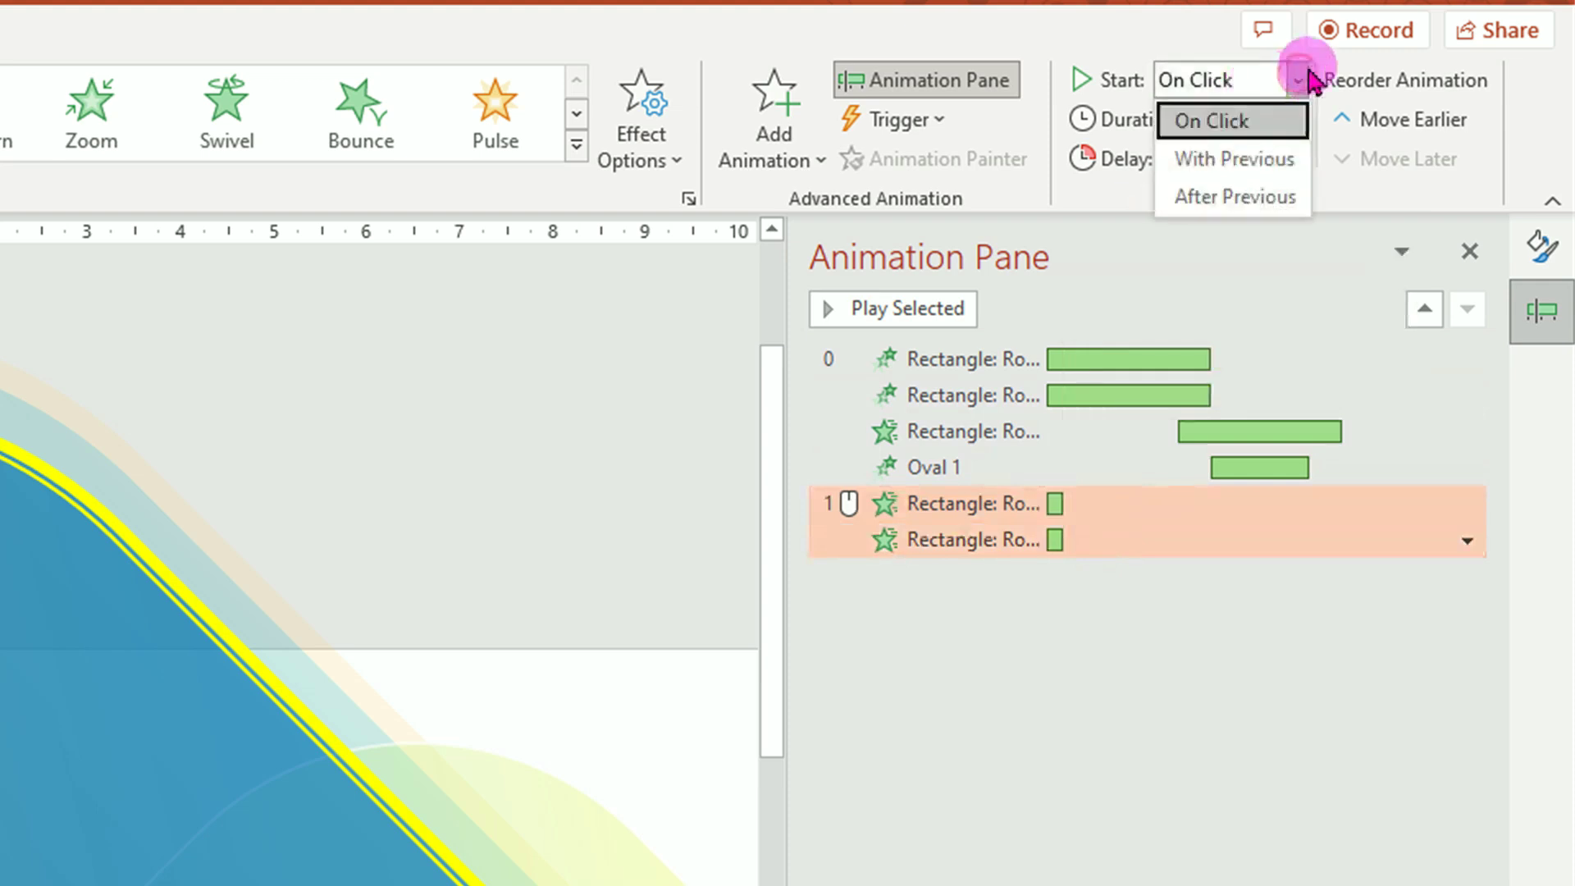